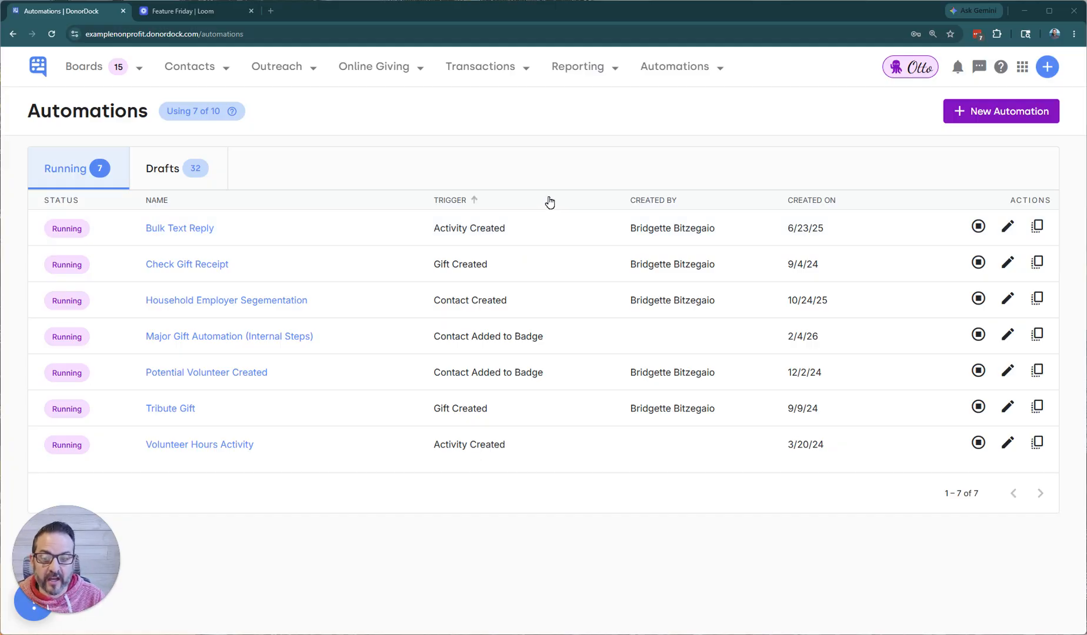
# Examine the list of triggers available for a new automation and close it without creating one
pyautogui.click(986, 117)
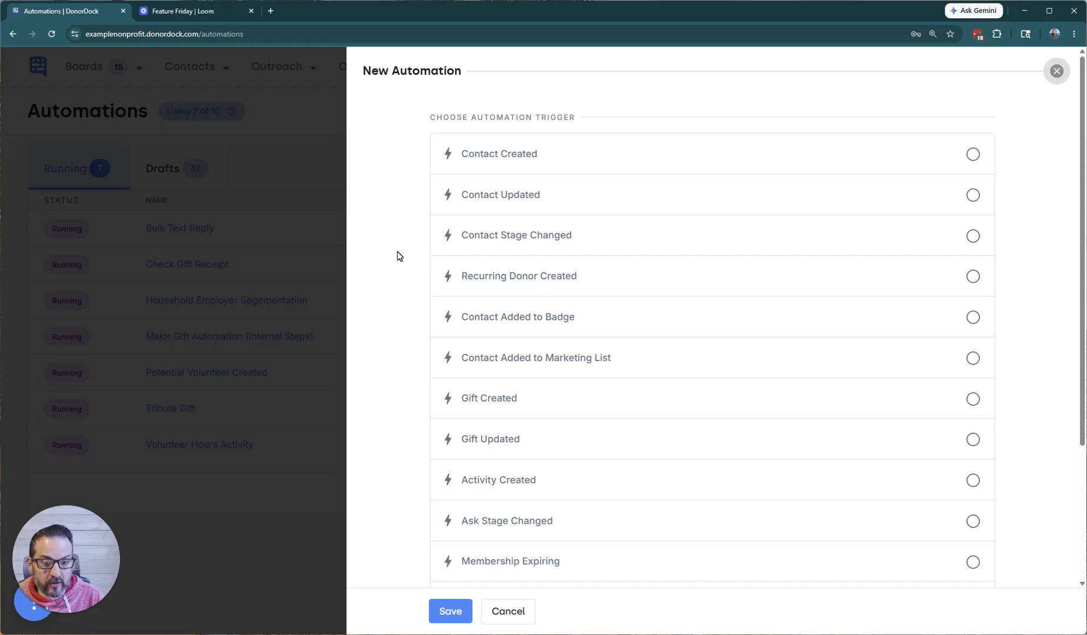
pyautogui.scroll(-3, 415, 274)
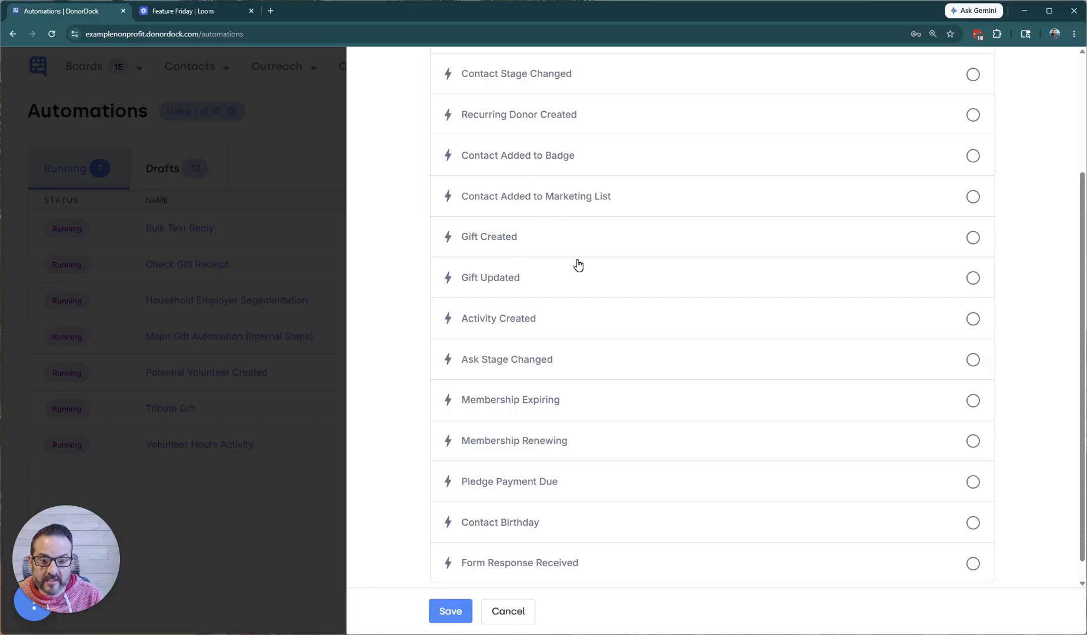
pyautogui.scroll(-1, 533, 269)
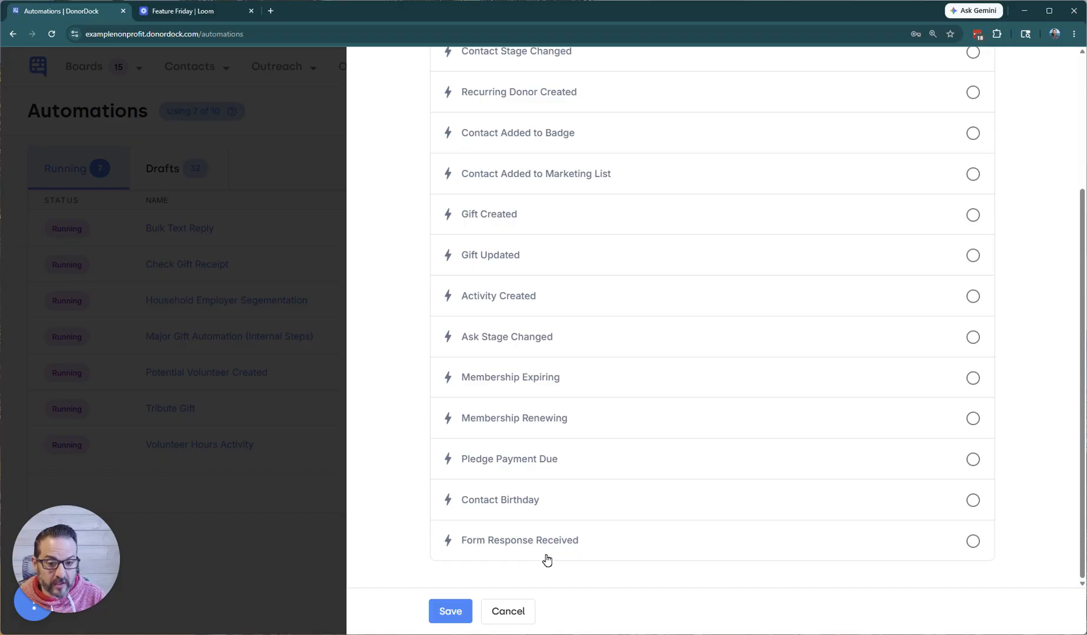
pyautogui.scroll(3, 588, 561)
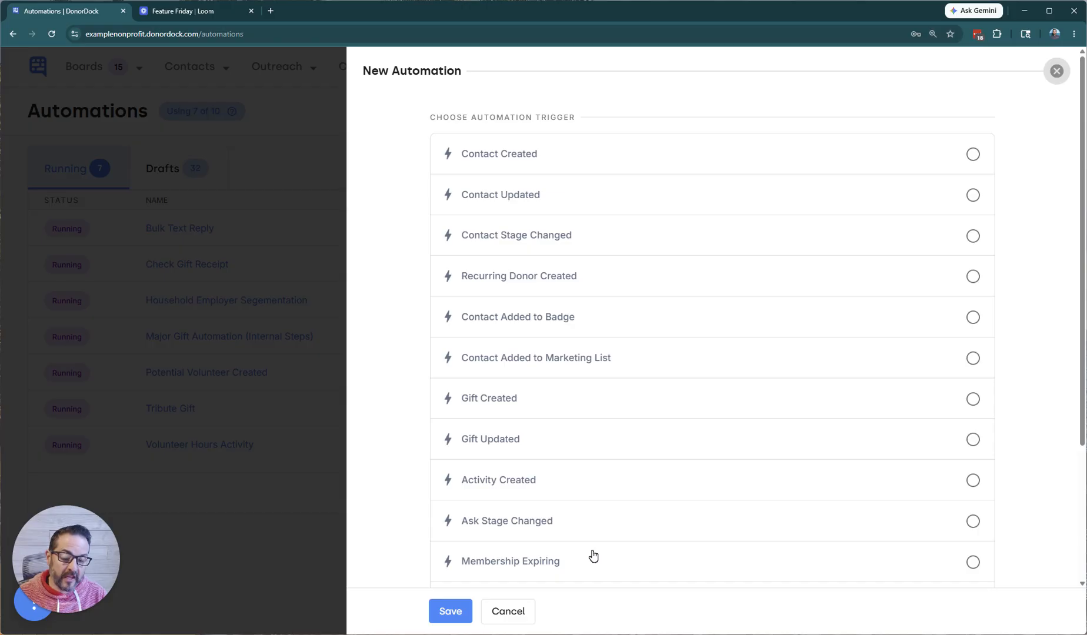
pyautogui.click(506, 612)
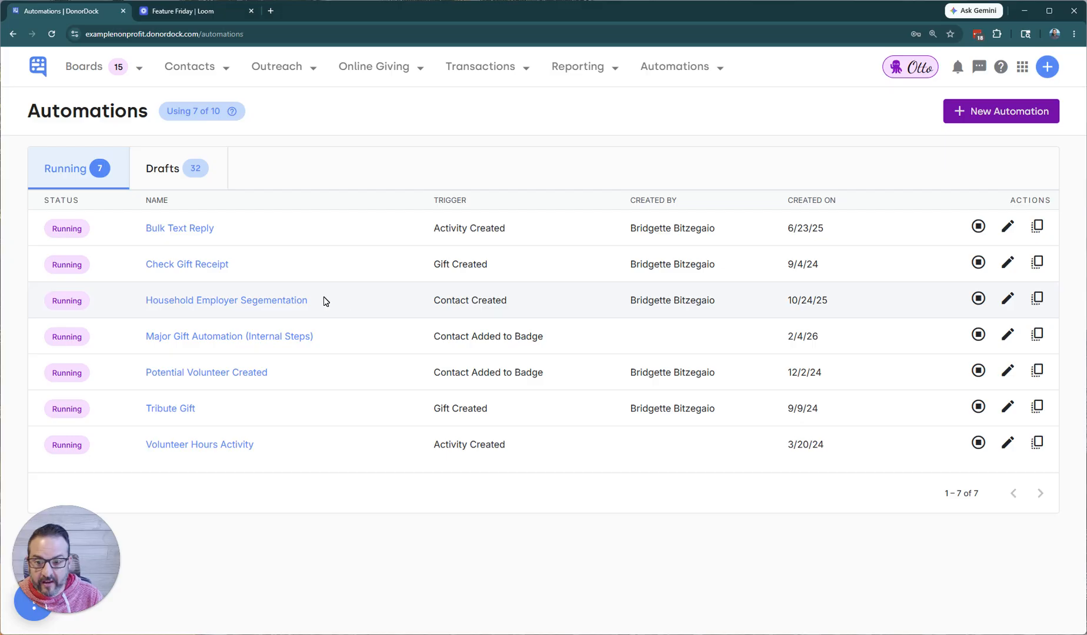
# Open the Bulk Text Reply automation and stop it from running
pyautogui.click(189, 234)
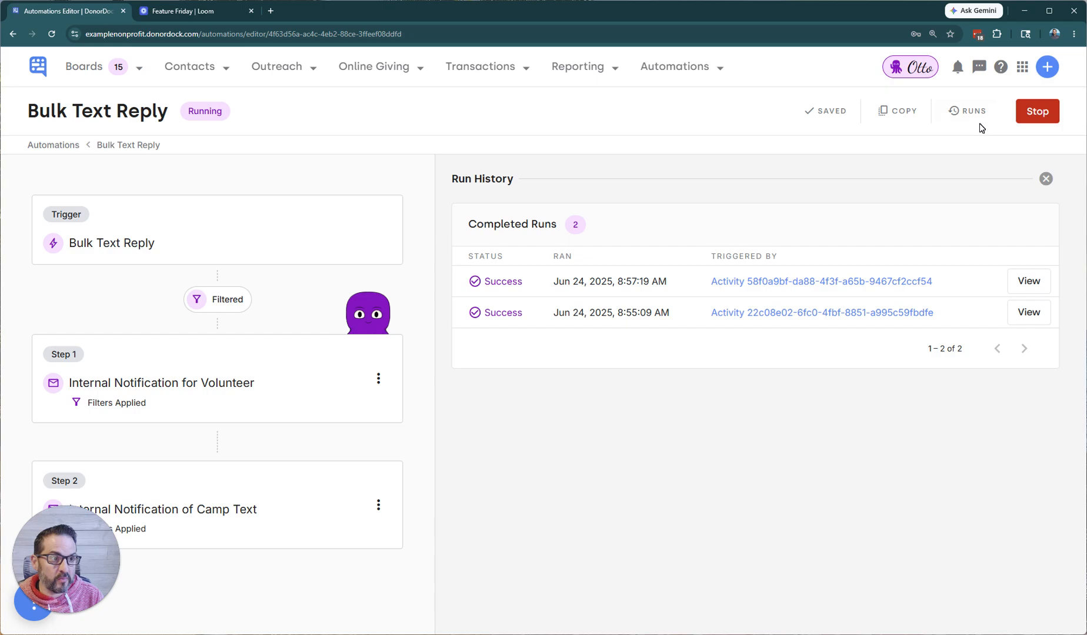
pyautogui.click(1043, 115)
pyautogui.click(448, 387)
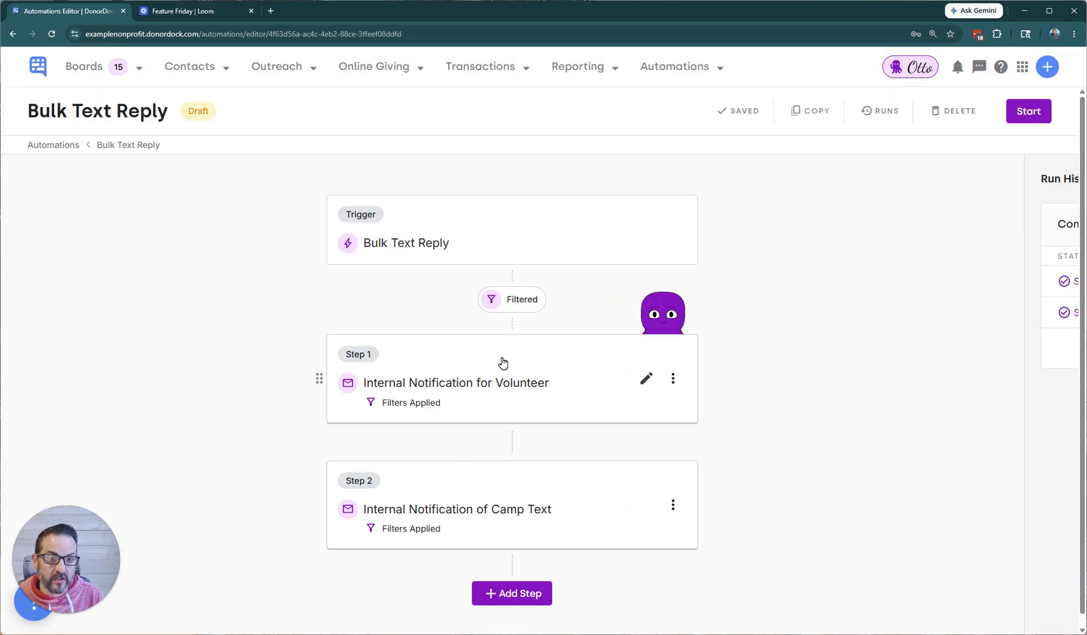
# Open the Bulk Text Reply trigger's settings and examine its activity type choices without changing the selection
pyautogui.click(474, 247)
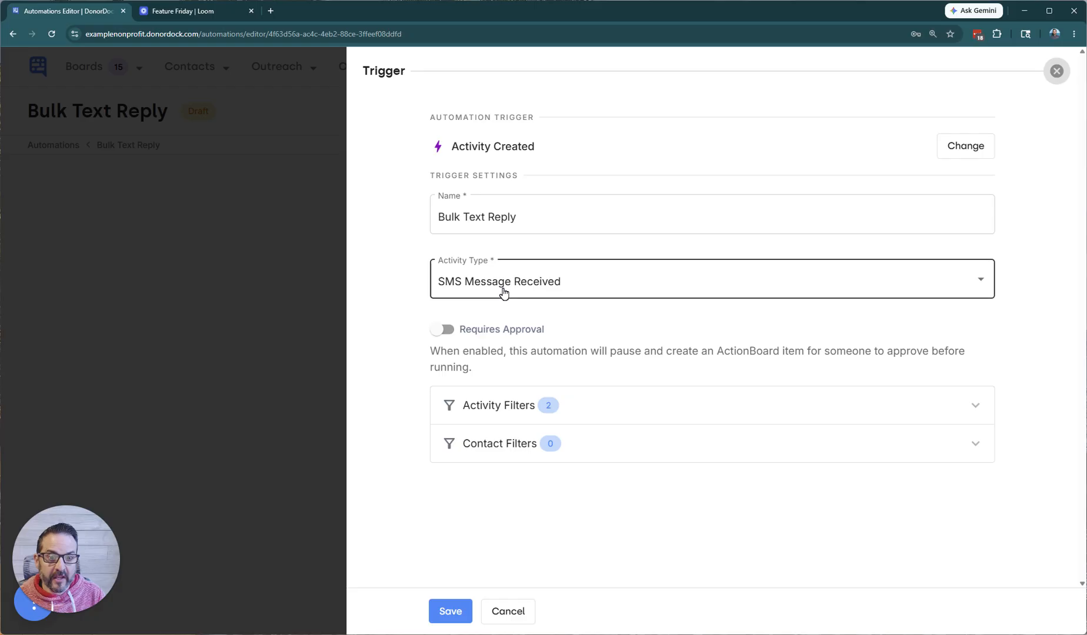
pyautogui.click(583, 287)
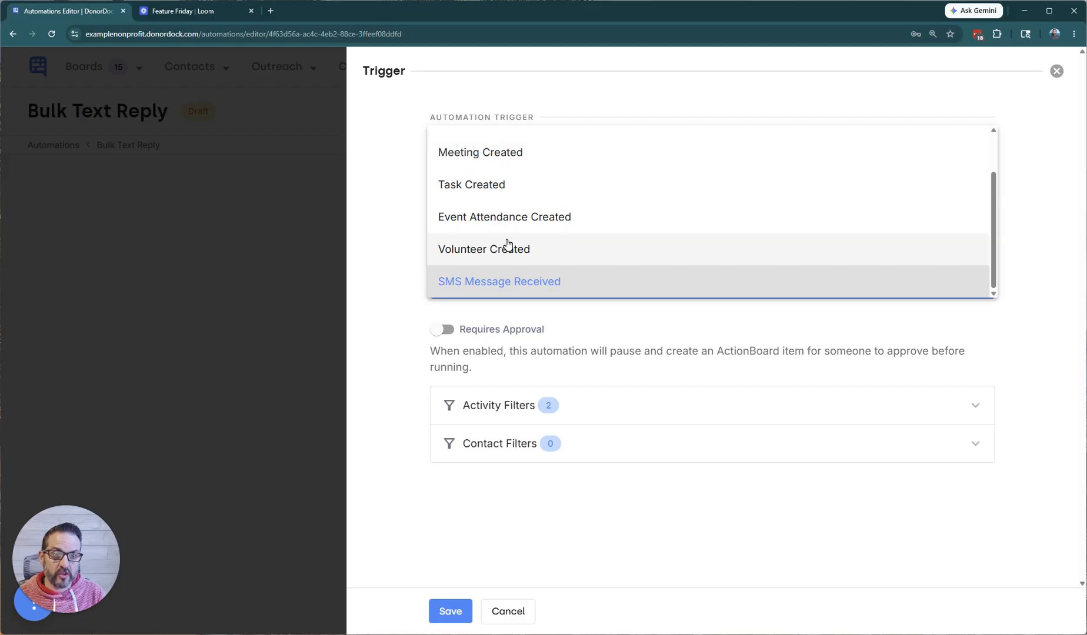
pyautogui.scroll(3, 511, 217)
pyautogui.scroll(-3, 506, 183)
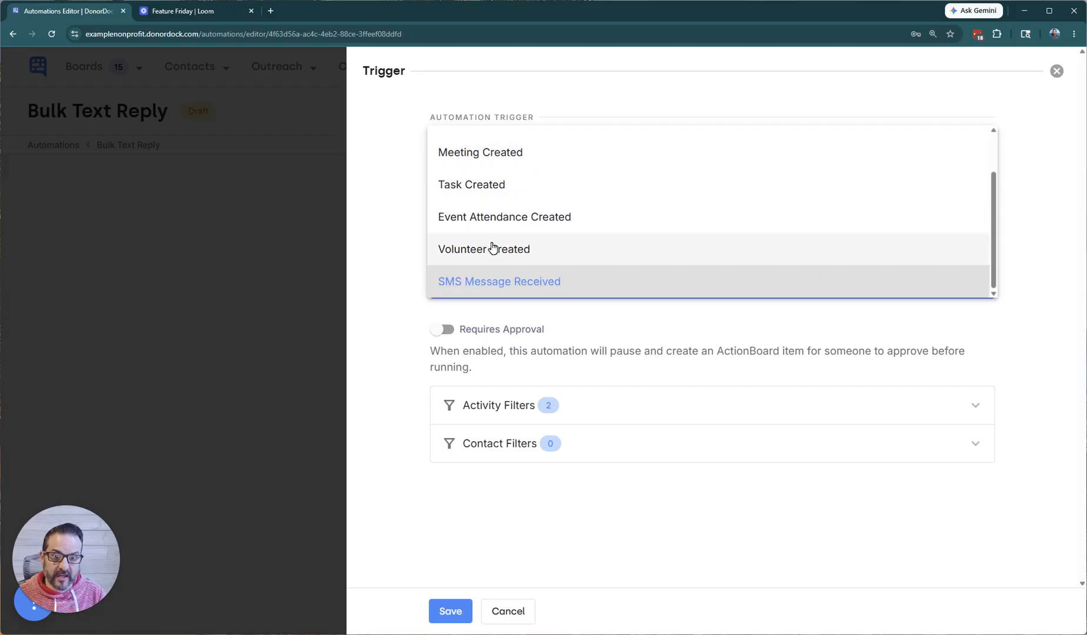
pyautogui.click(406, 309)
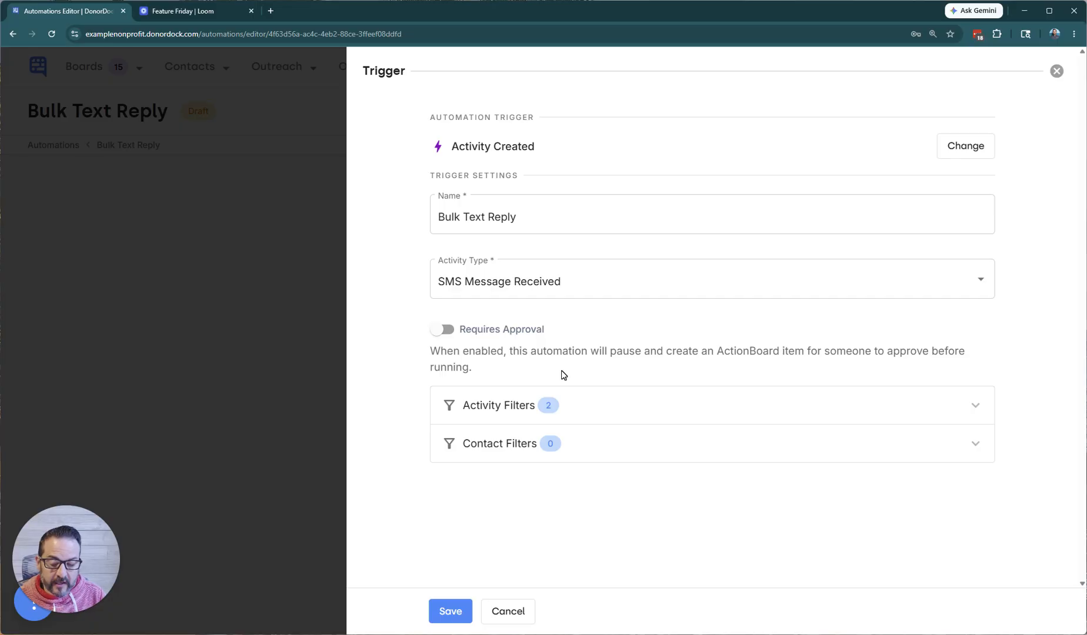
# Try out the trigger's Requires Approval option, inspecting its fallback user choices, and switch it back off
pyautogui.click(447, 330)
pyautogui.scroll(-1, 568, 345)
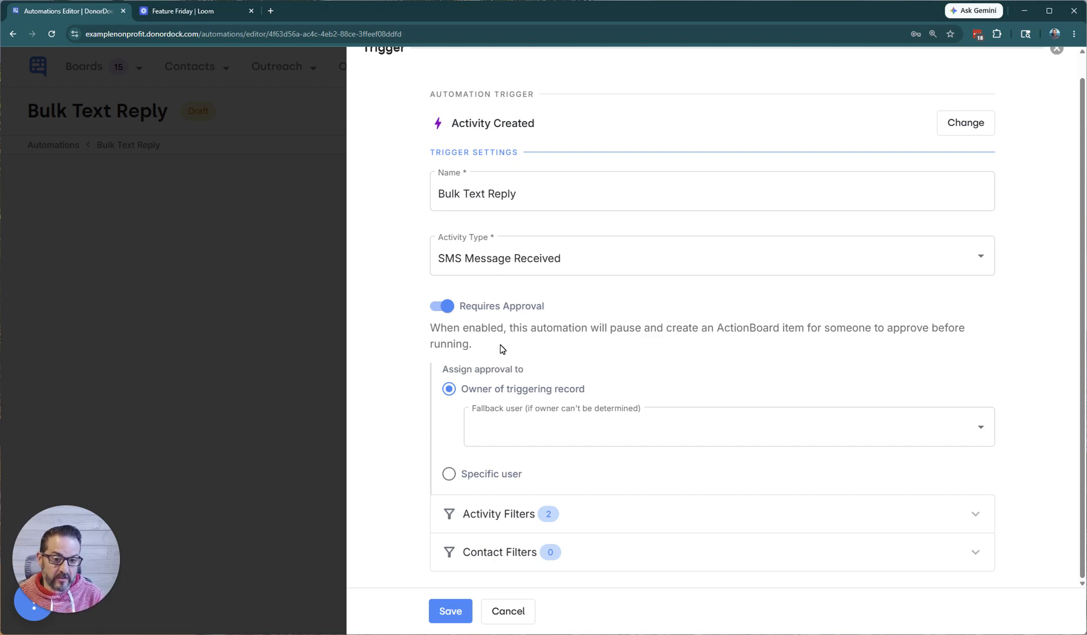
pyautogui.click(551, 436)
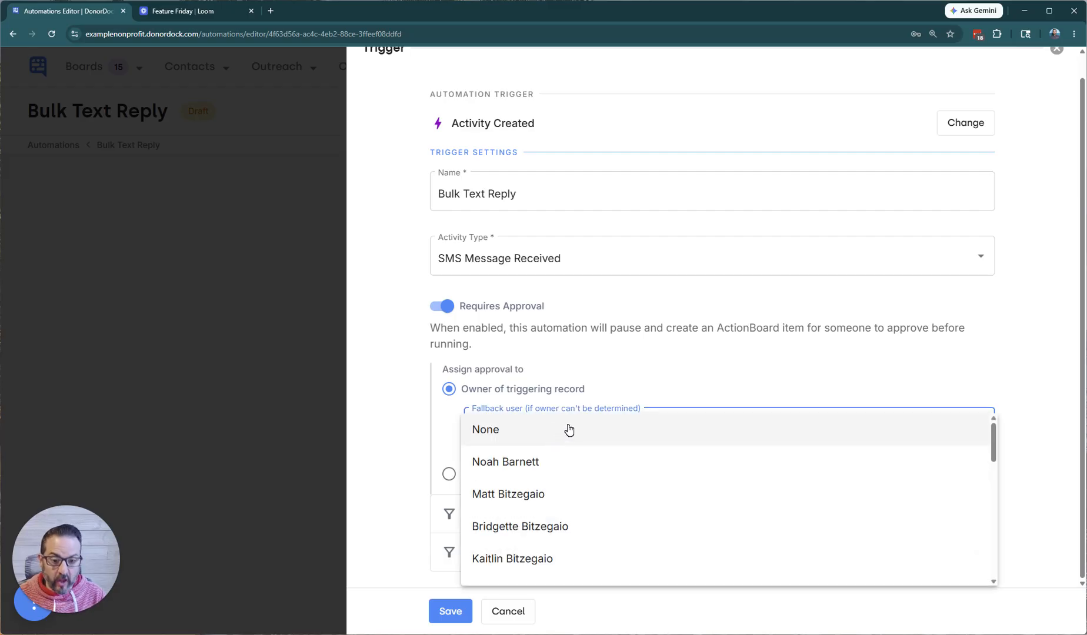
pyautogui.click(644, 374)
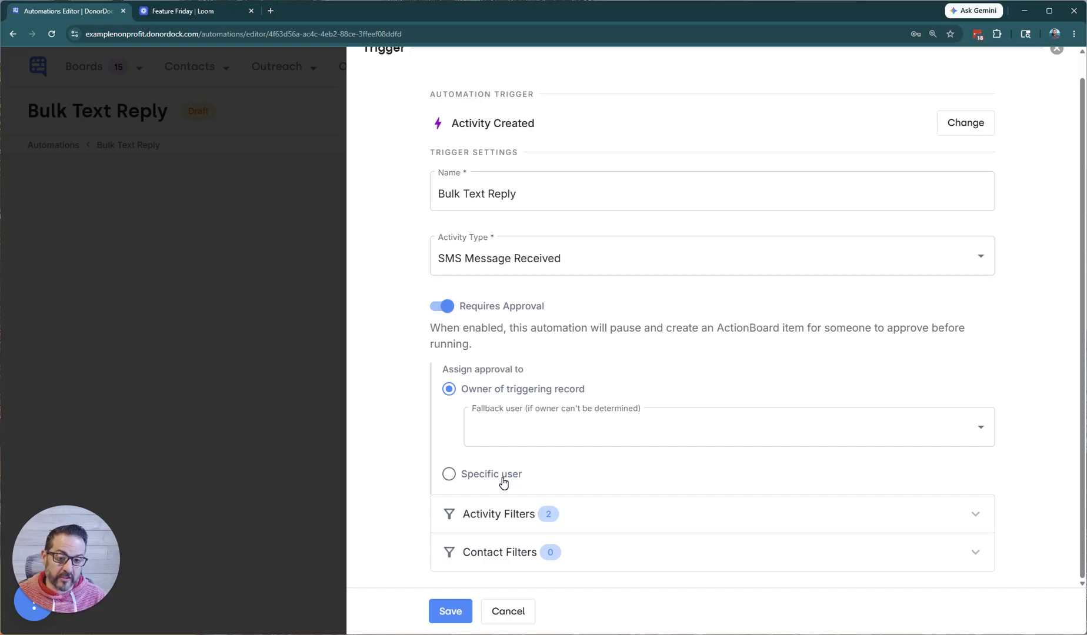
pyautogui.click(447, 307)
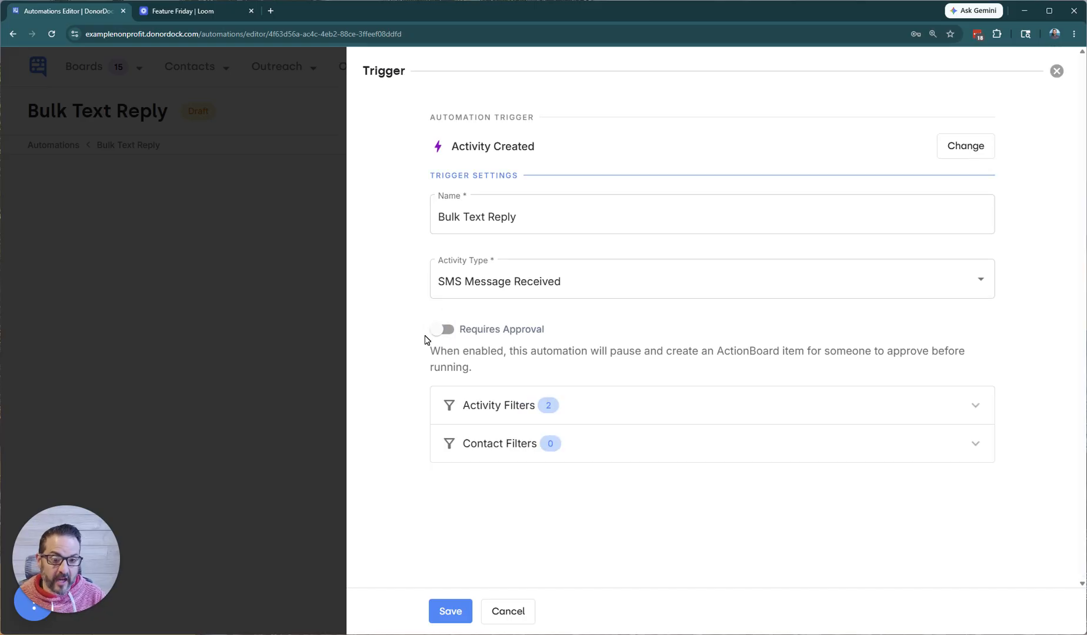
# Expand the trigger's activity filters and try adding a third condition, removing the empty row again
pyautogui.click(654, 418)
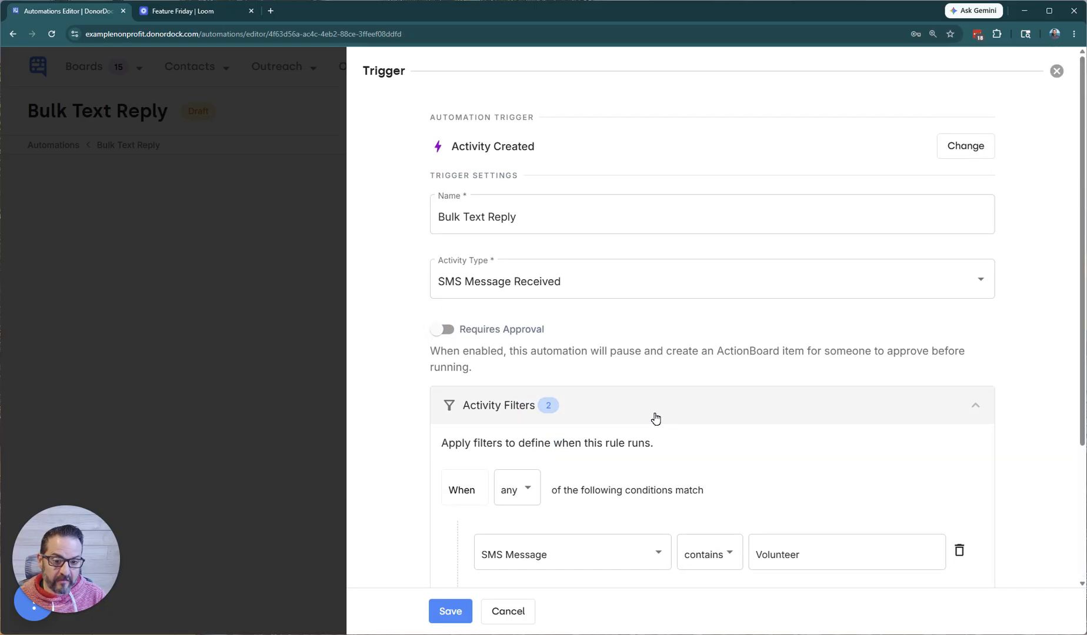
pyautogui.scroll(-3, 711, 341)
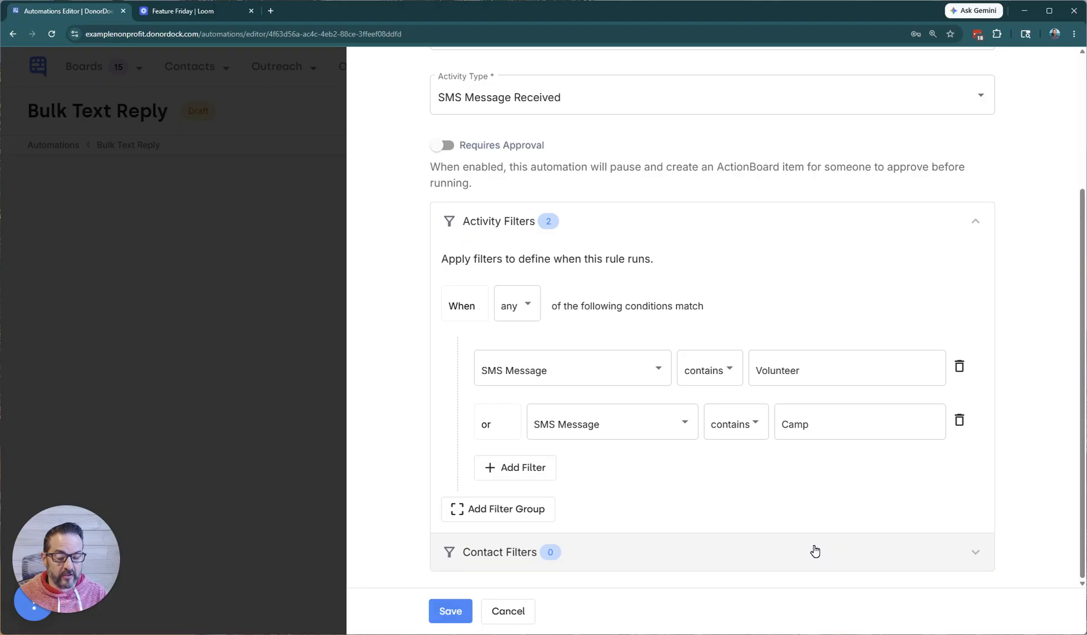
pyautogui.click(523, 479)
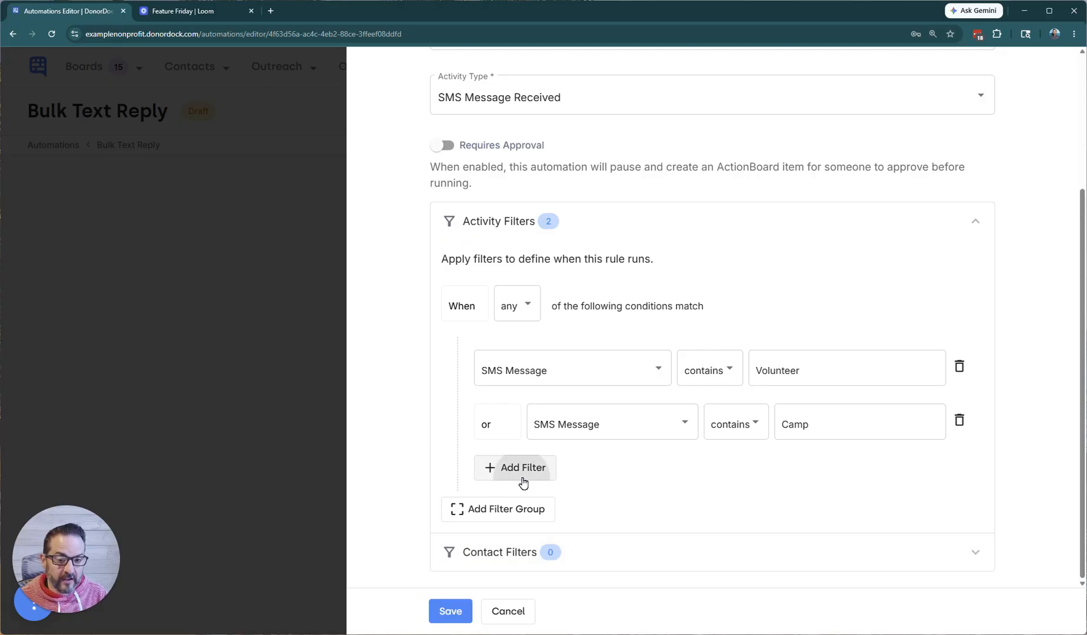
pyautogui.click(598, 480)
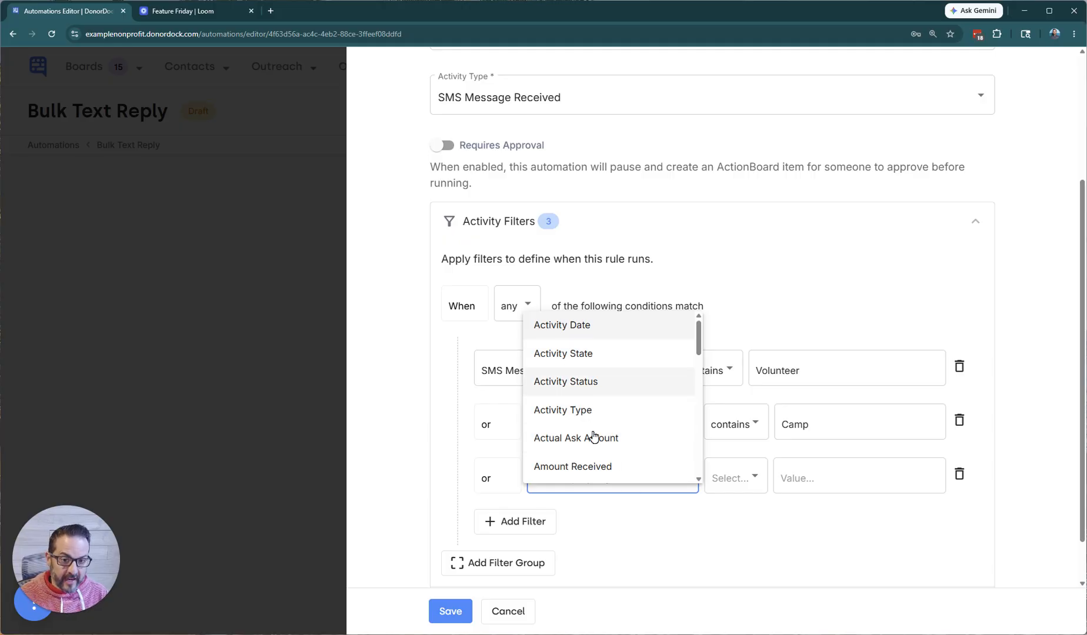
pyautogui.click(682, 531)
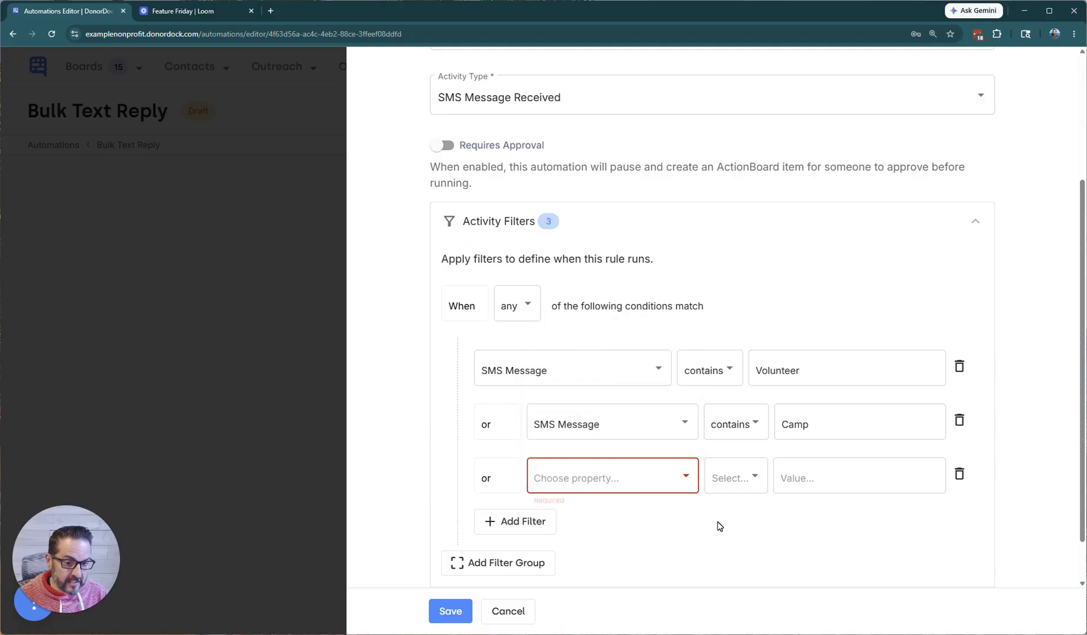
pyautogui.click(960, 474)
# Examine the trigger's contact filter options and close the trigger settings without saving
pyautogui.click(647, 552)
pyautogui.scroll(-4, 650, 502)
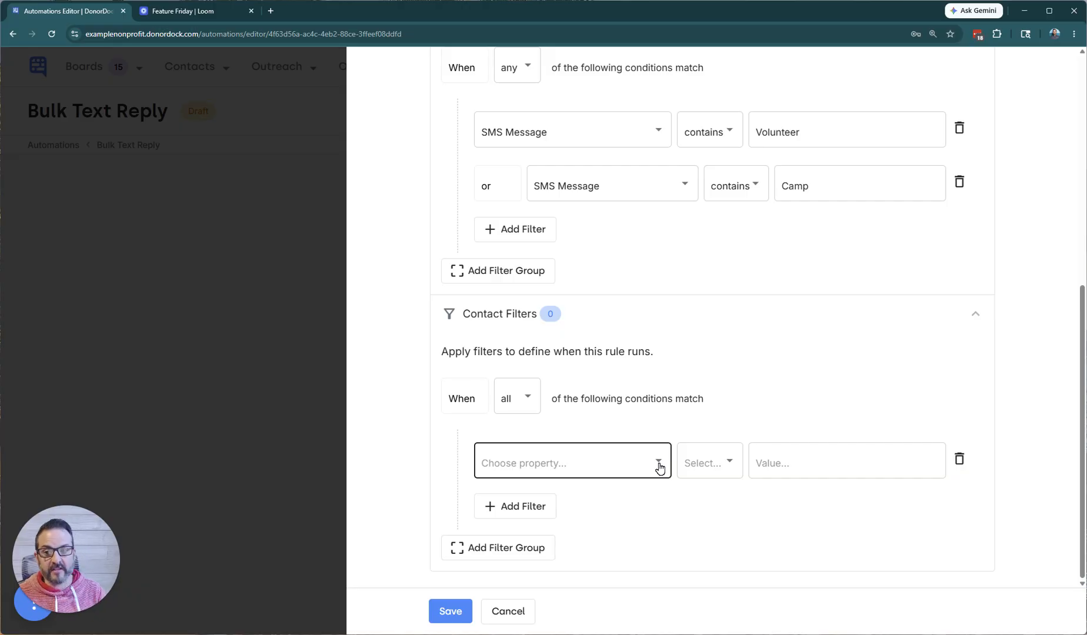
pyautogui.click(973, 315)
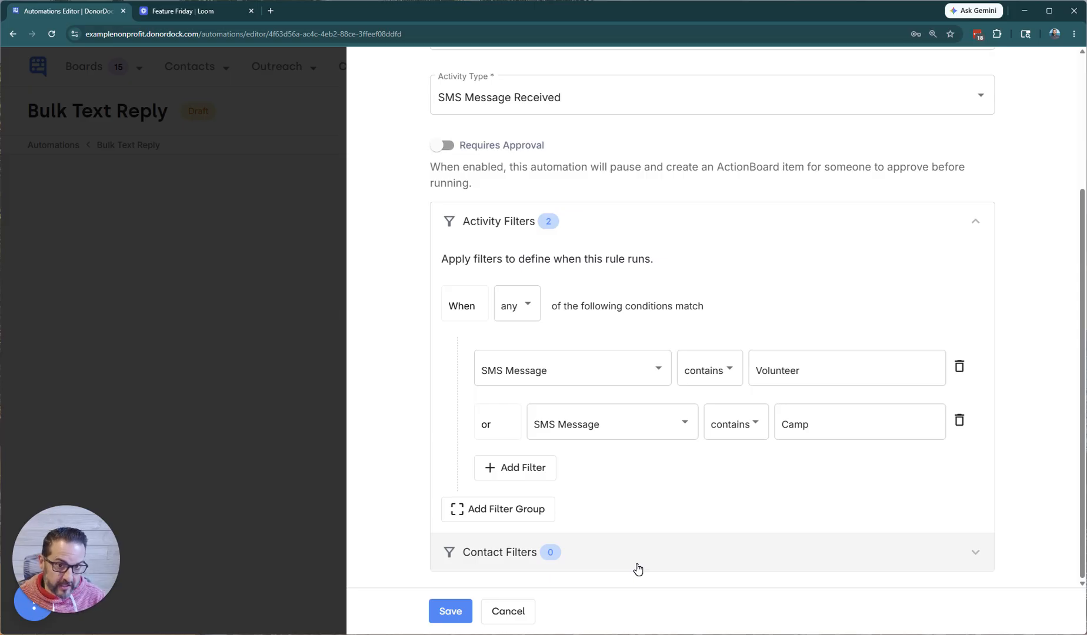
pyautogui.click(513, 611)
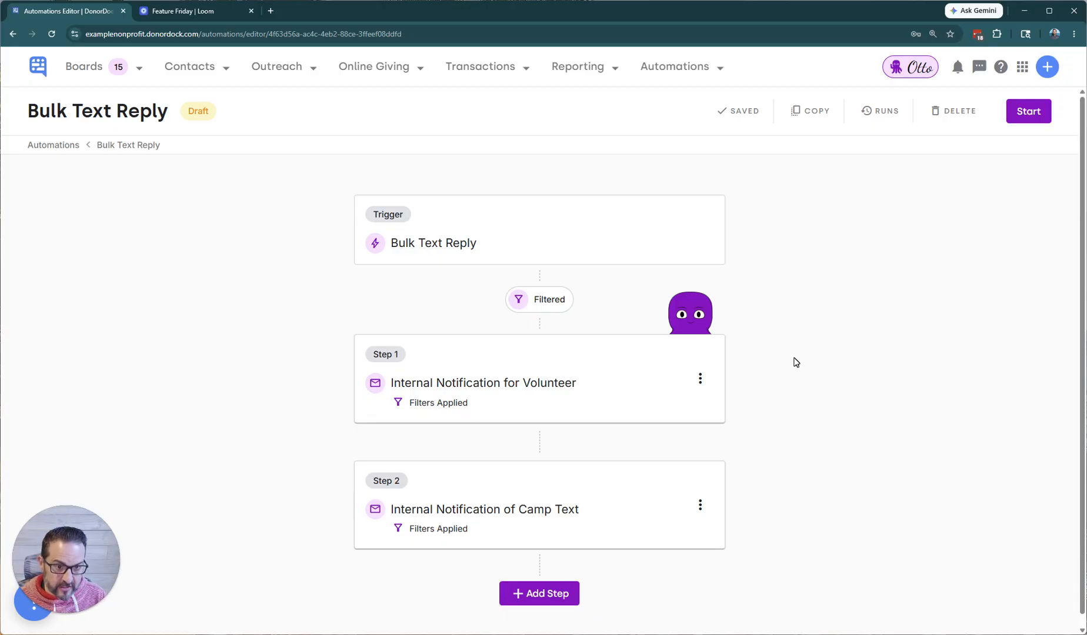
# Examine the actions available for a new automation step and cancel without adding one
pyautogui.click(554, 597)
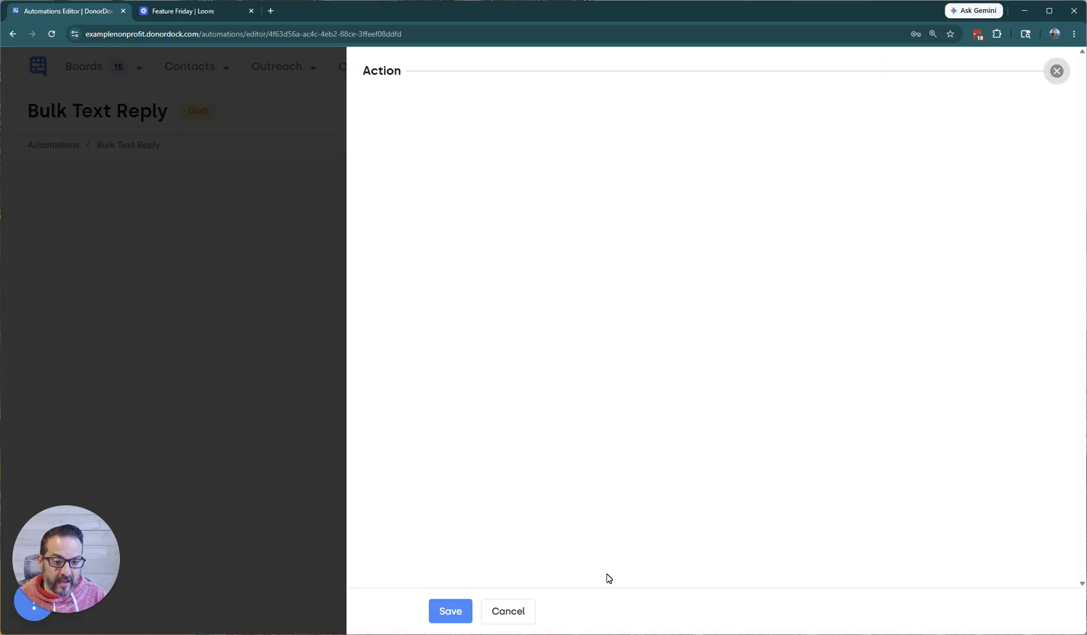
pyautogui.click(488, 448)
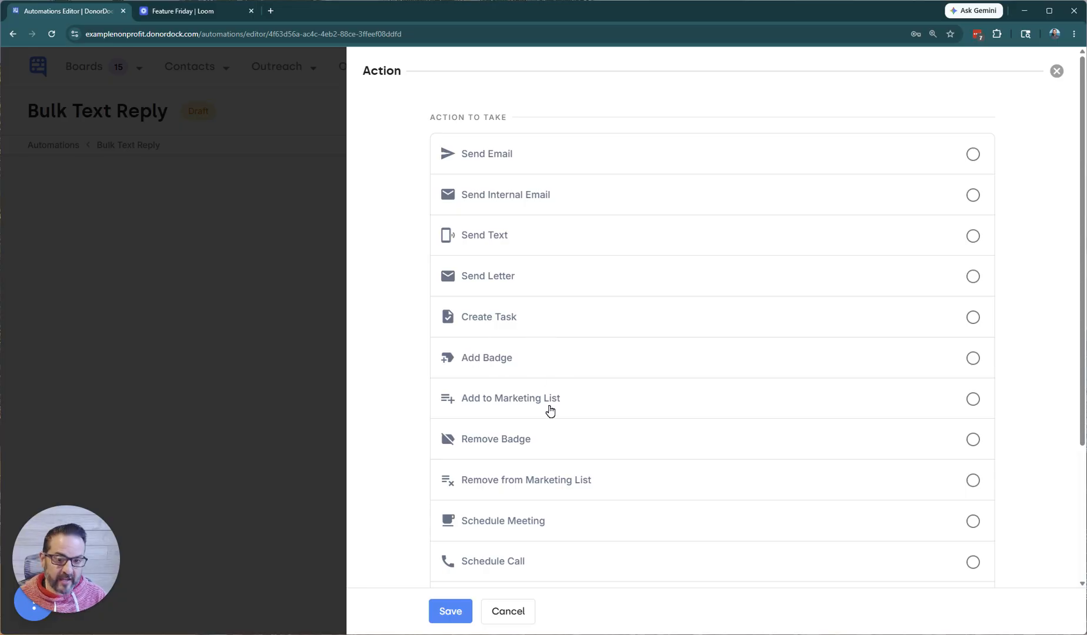
pyautogui.scroll(-2, 548, 386)
pyautogui.scroll(-1, 550, 389)
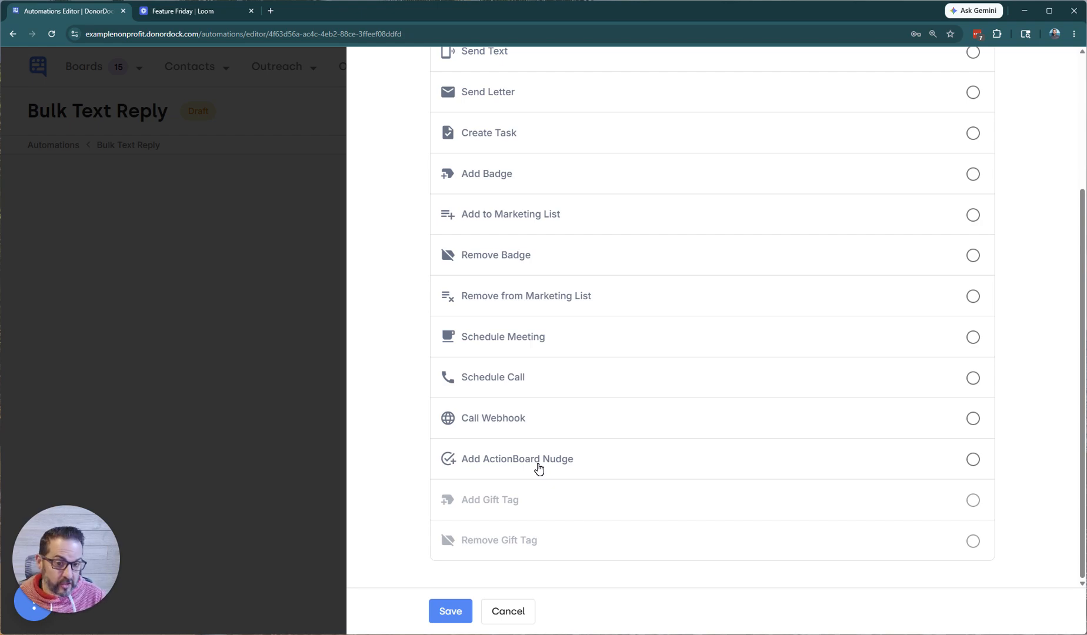
pyautogui.scroll(4, 532, 476)
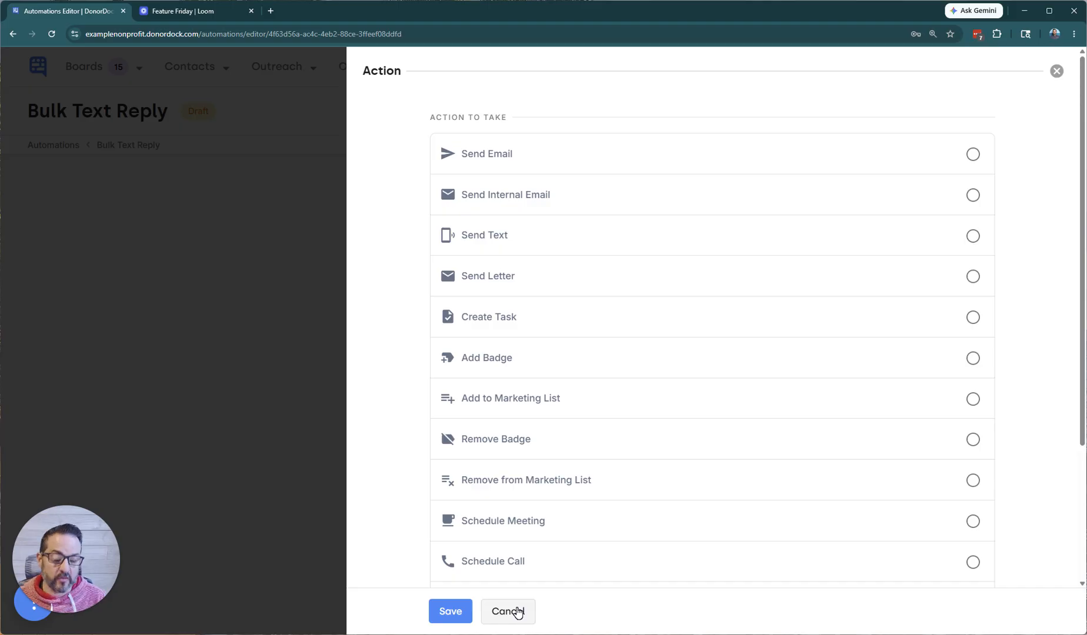
pyautogui.click(518, 613)
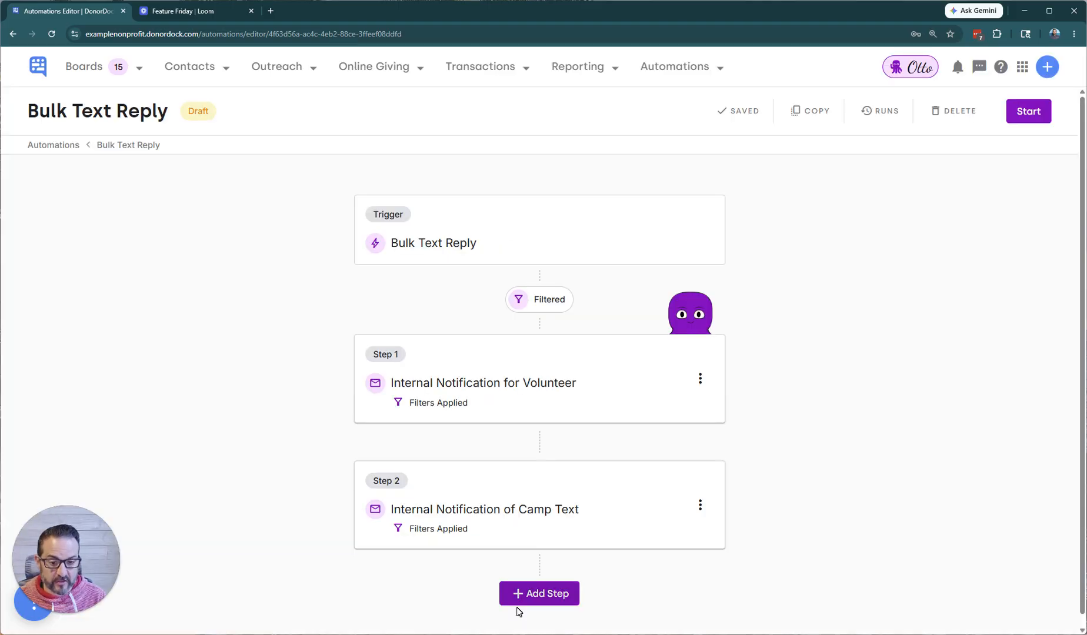
# Open the Internal Notification for Volunteer step and examine its activity filters
pyautogui.click(576, 386)
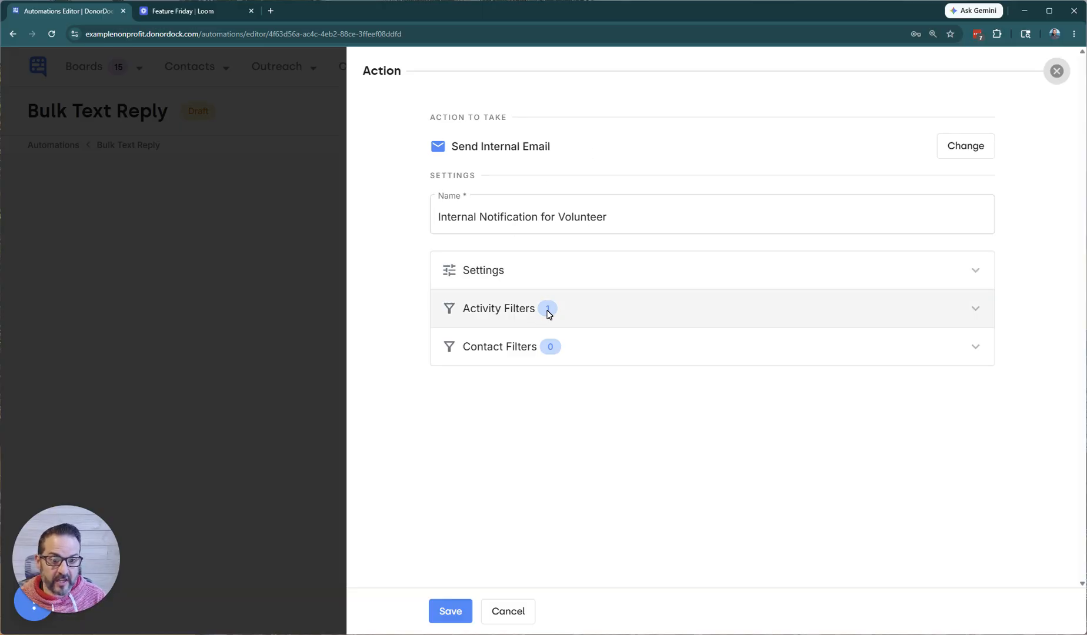
pyautogui.click(613, 313)
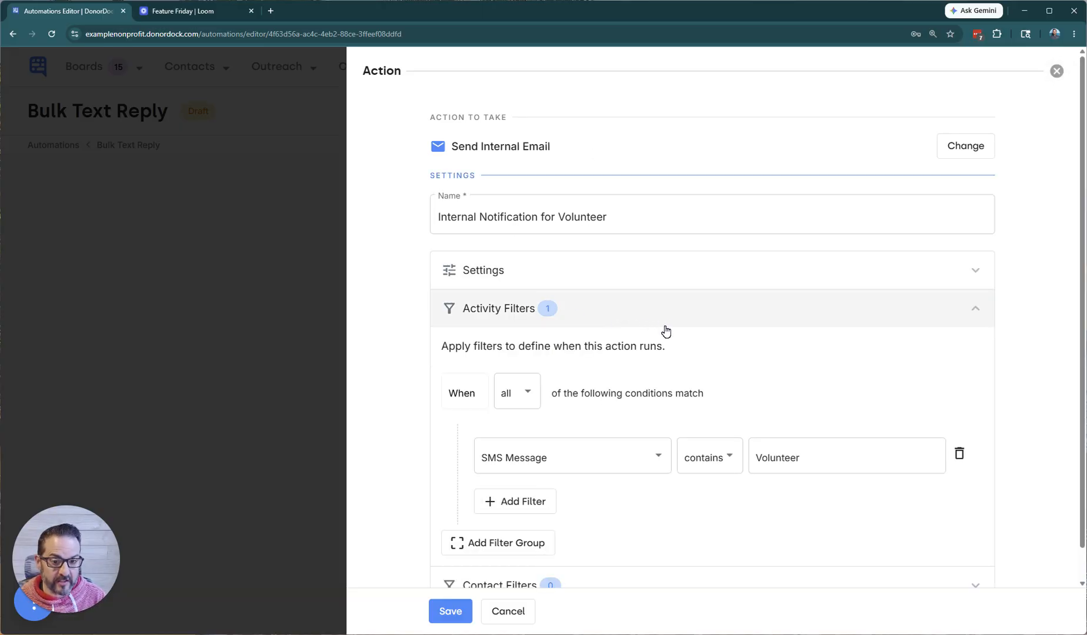
pyautogui.scroll(-1, 664, 325)
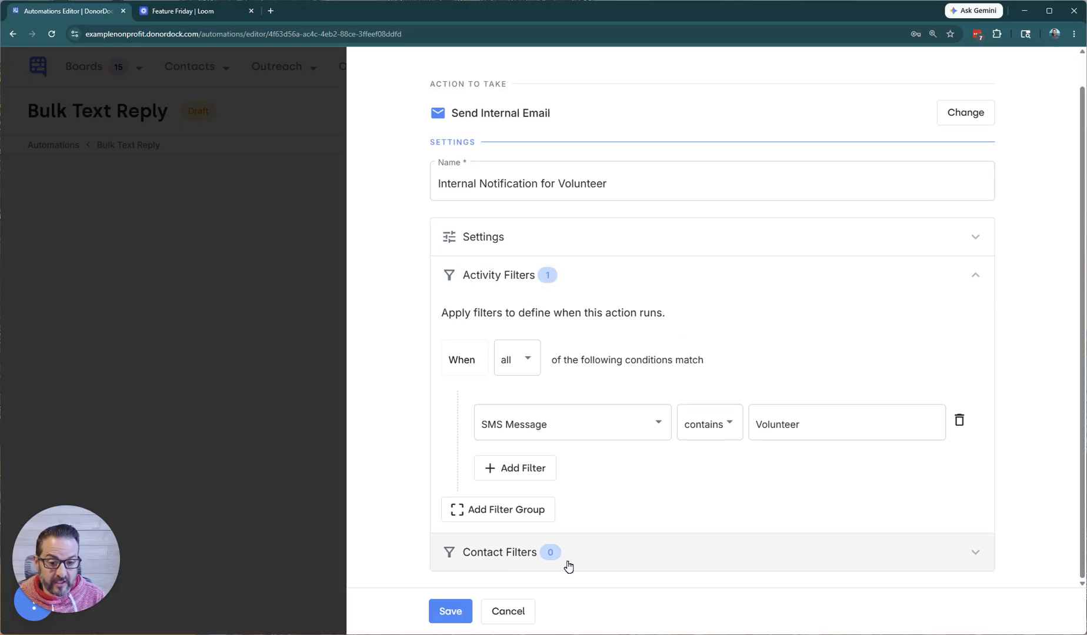
pyautogui.scroll(1, 600, 540)
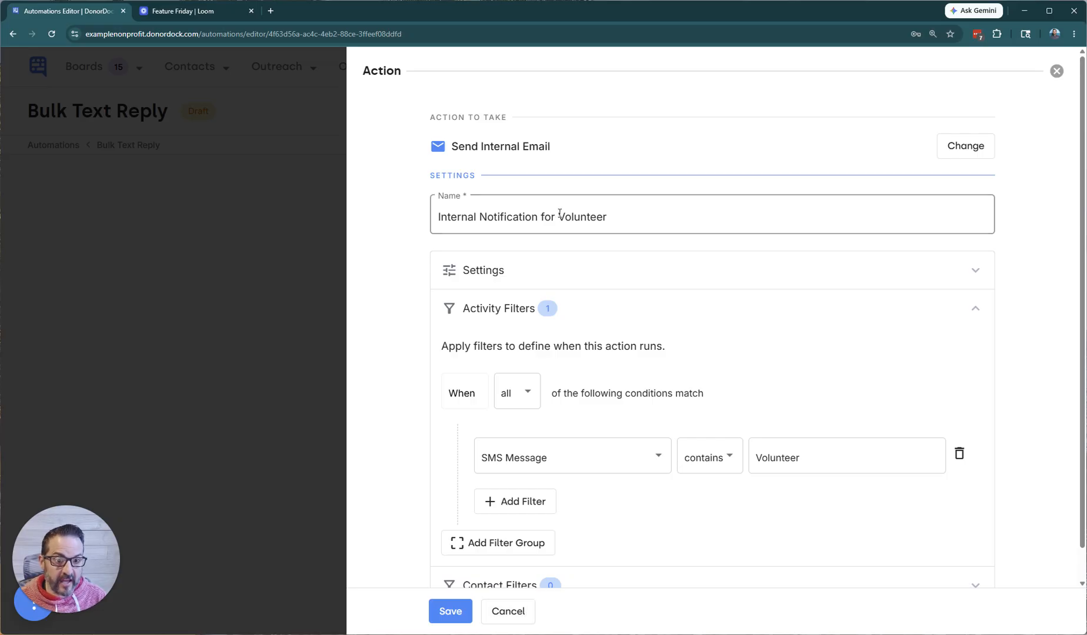
# Examine the volunteer notification's email settings, including its send delay, recipients, subject and message body
pyautogui.click(575, 274)
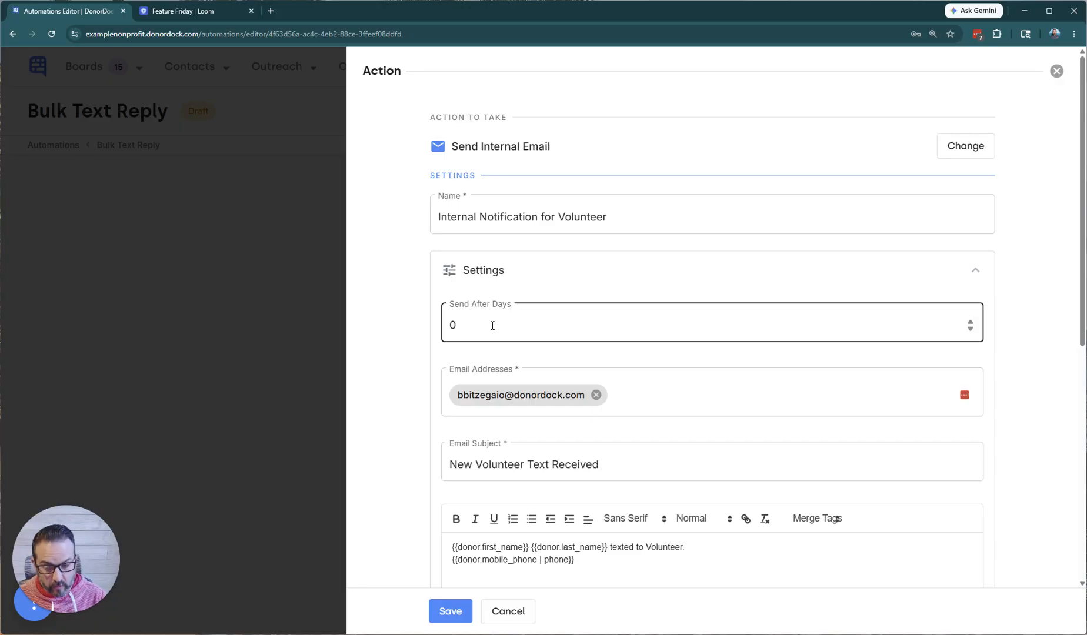
pyautogui.scroll(-2, 623, 385)
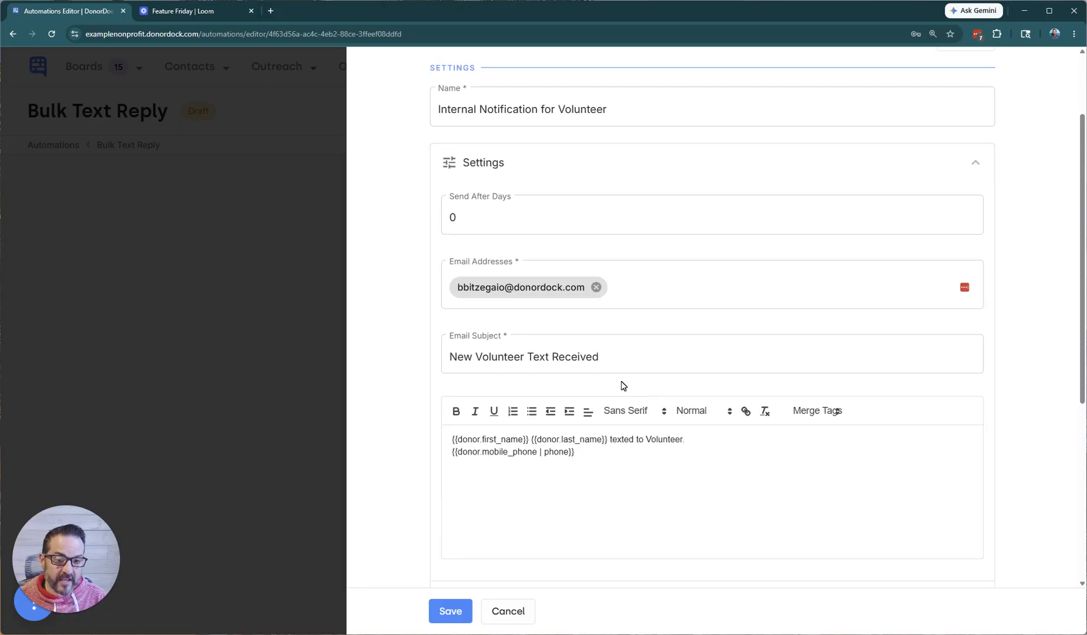
pyautogui.click(609, 458)
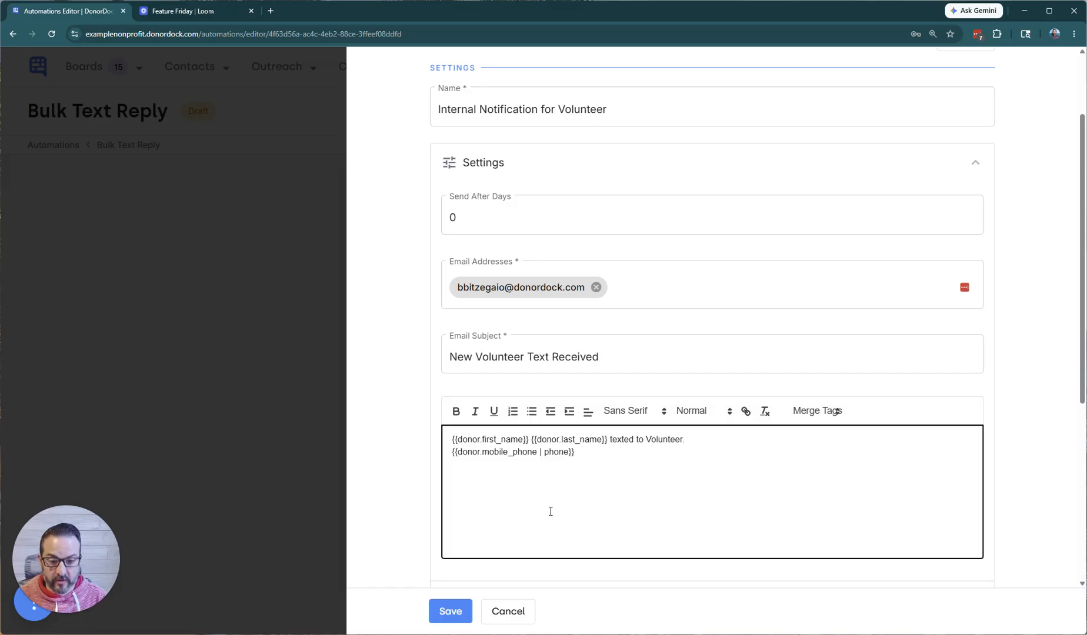
# Close the volunteer notification step, reopen it to review its activity filter again, and exit without saving
pyautogui.click(509, 612)
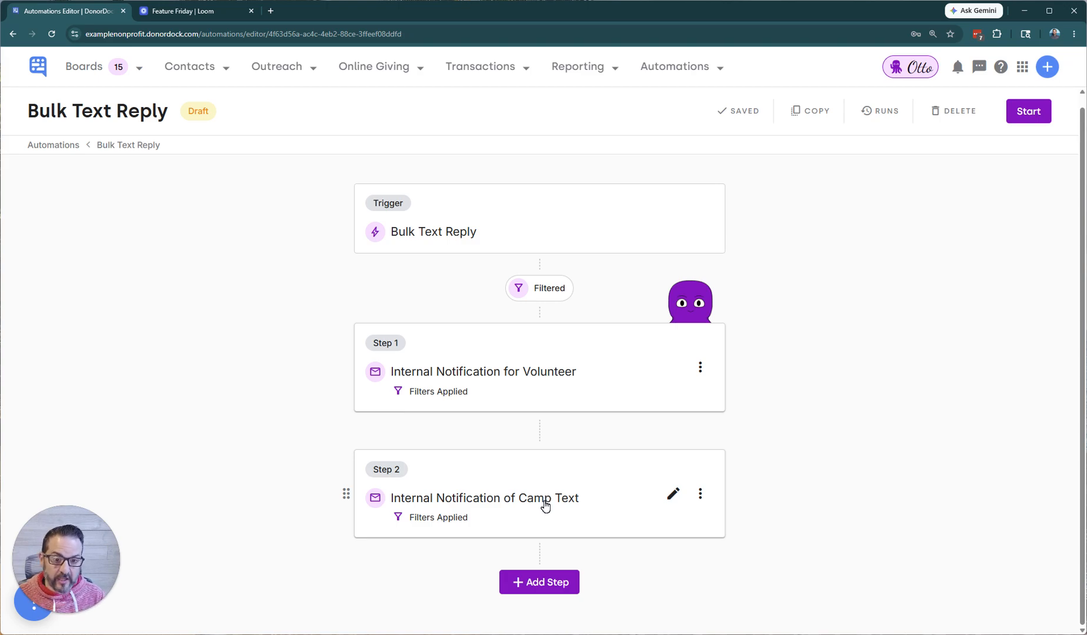
pyautogui.click(529, 380)
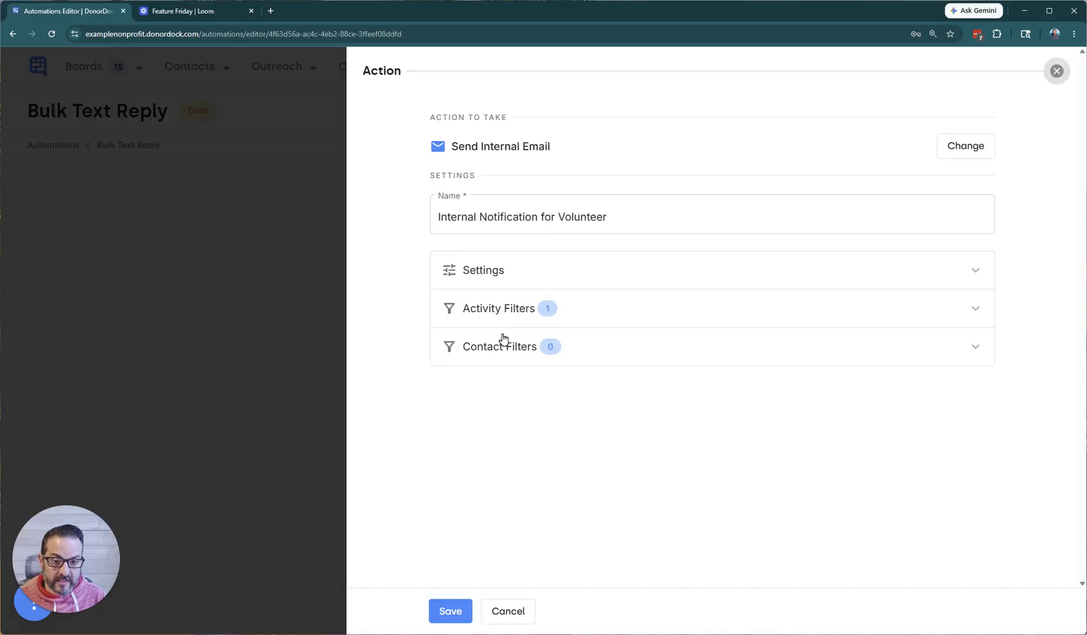
pyautogui.click(507, 312)
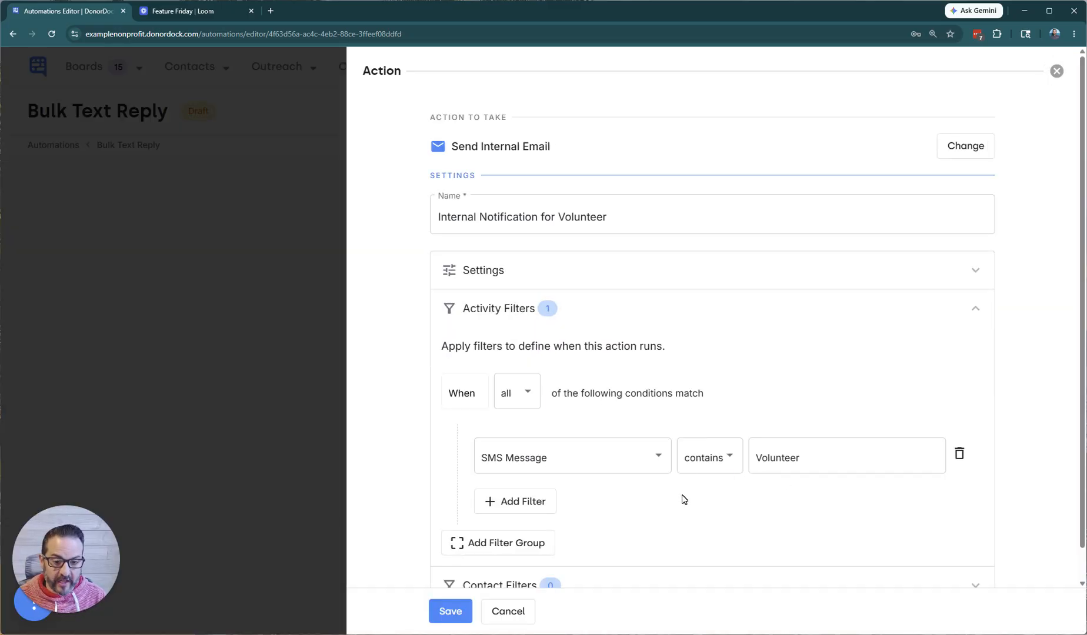
pyautogui.click(530, 612)
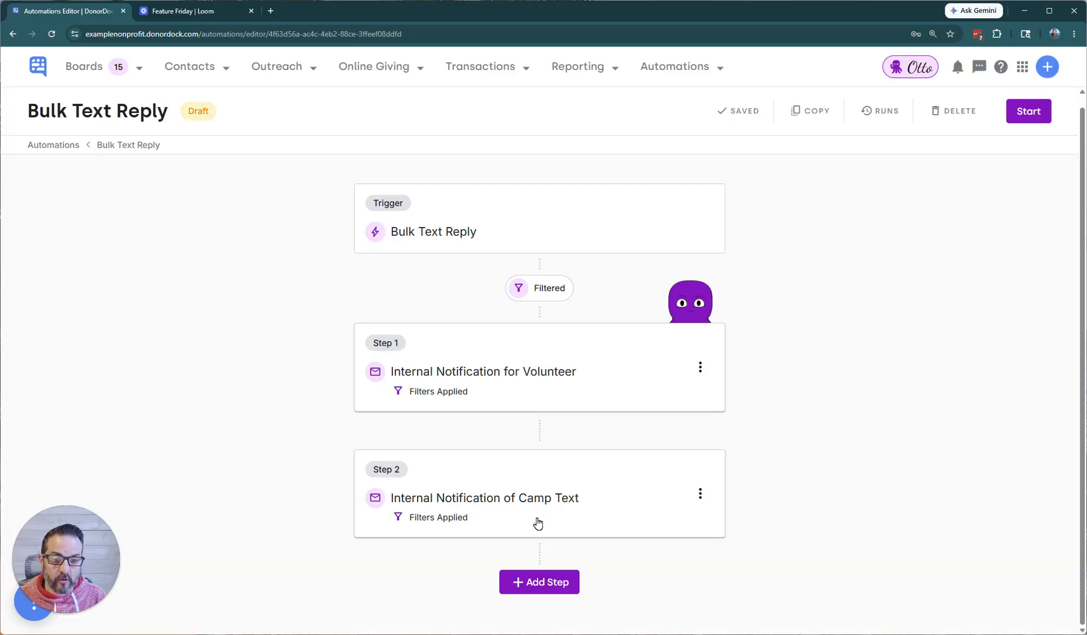
# Examine the activity filter and email settings of the Internal Notification of Camp Text step, and exit without saving
pyautogui.click(531, 500)
pyautogui.click(612, 314)
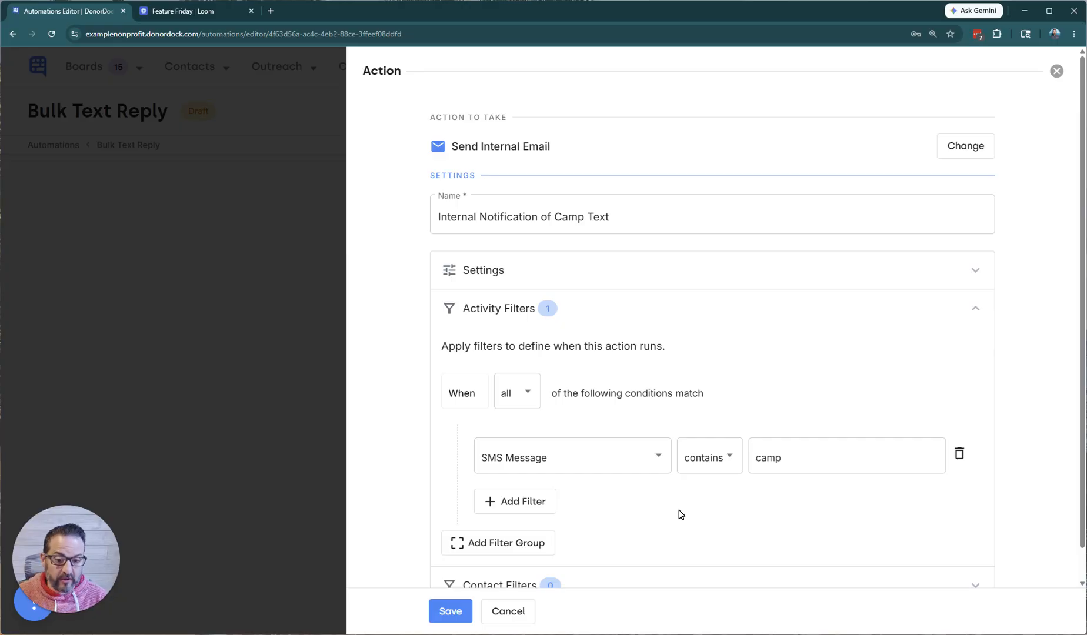
pyautogui.click(573, 284)
pyautogui.scroll(-2, 616, 325)
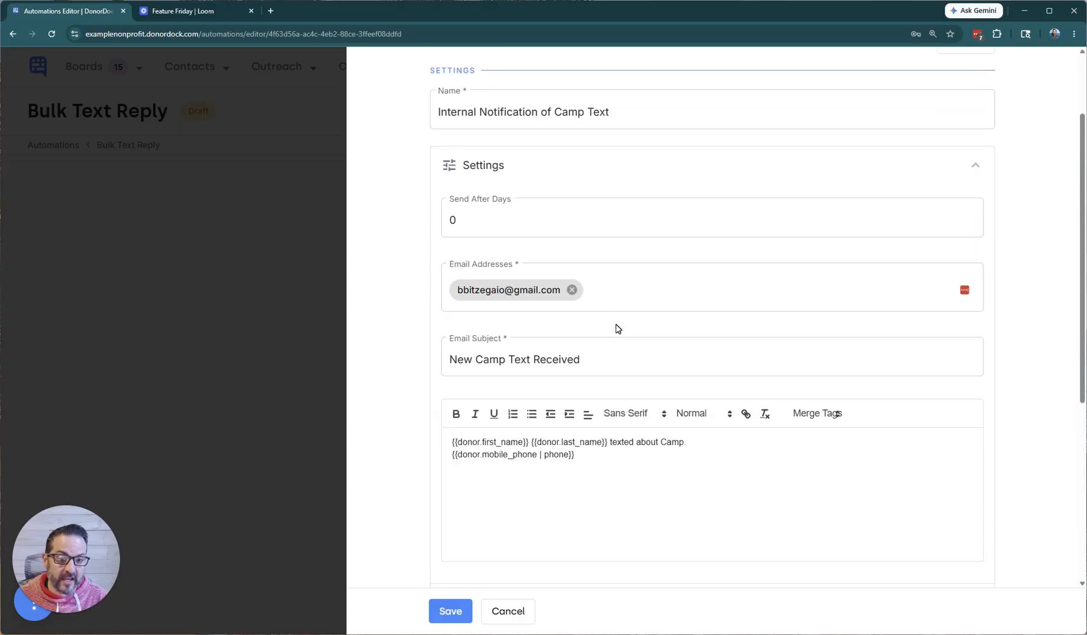
pyautogui.scroll(-1, 617, 328)
pyautogui.click(653, 395)
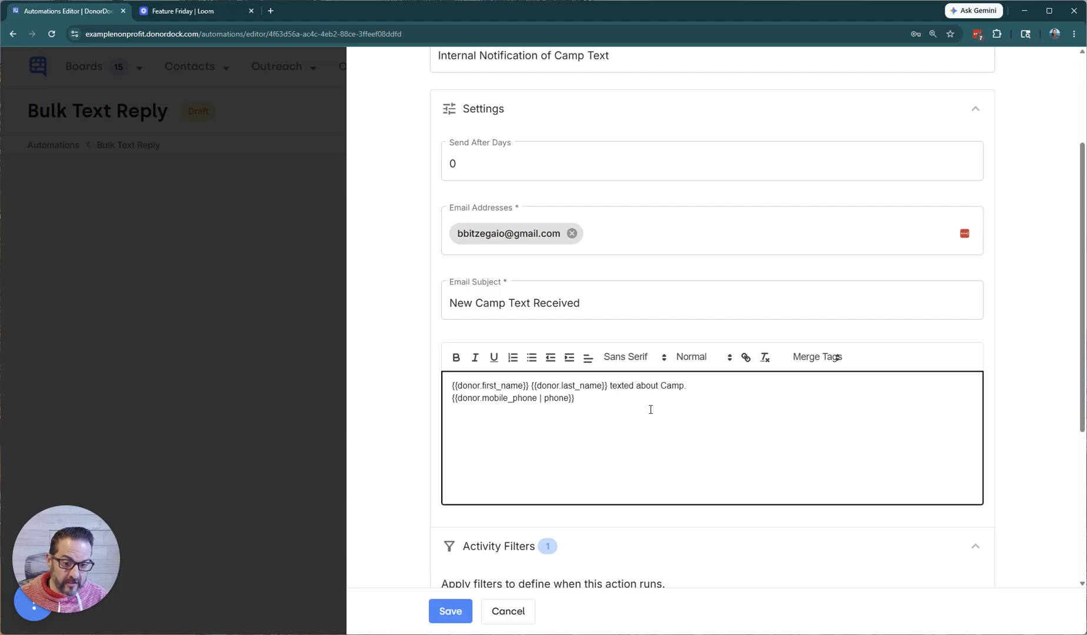
pyautogui.scroll(-3, 650, 418)
pyautogui.scroll(5, 635, 467)
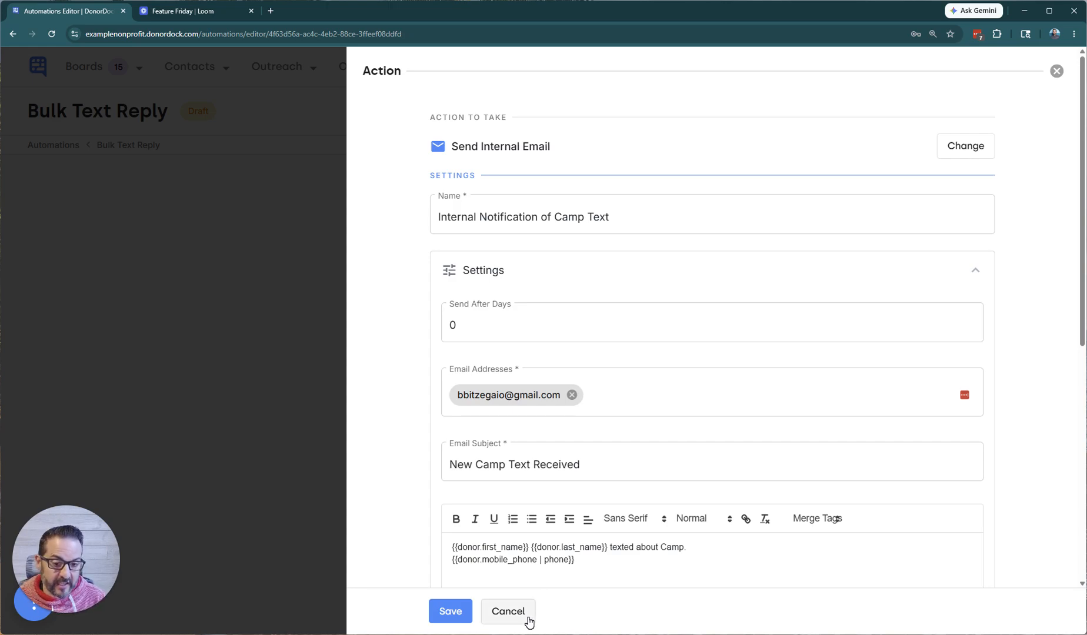
pyautogui.click(508, 612)
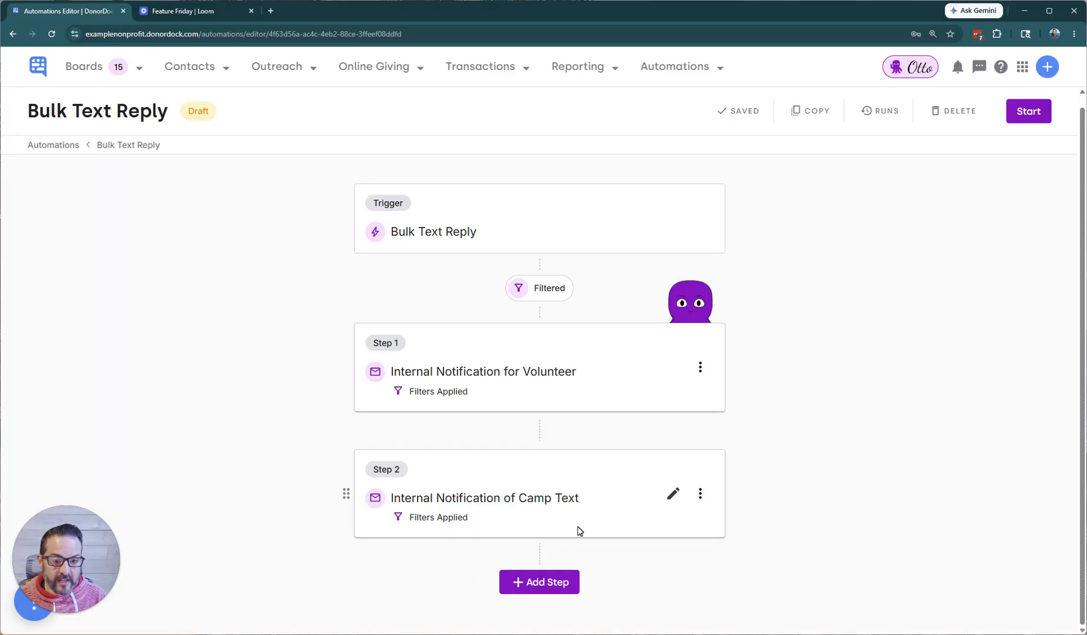
# Start the Bulk Text Reply automation so it runs for its chosen trigger
pyautogui.click(1030, 114)
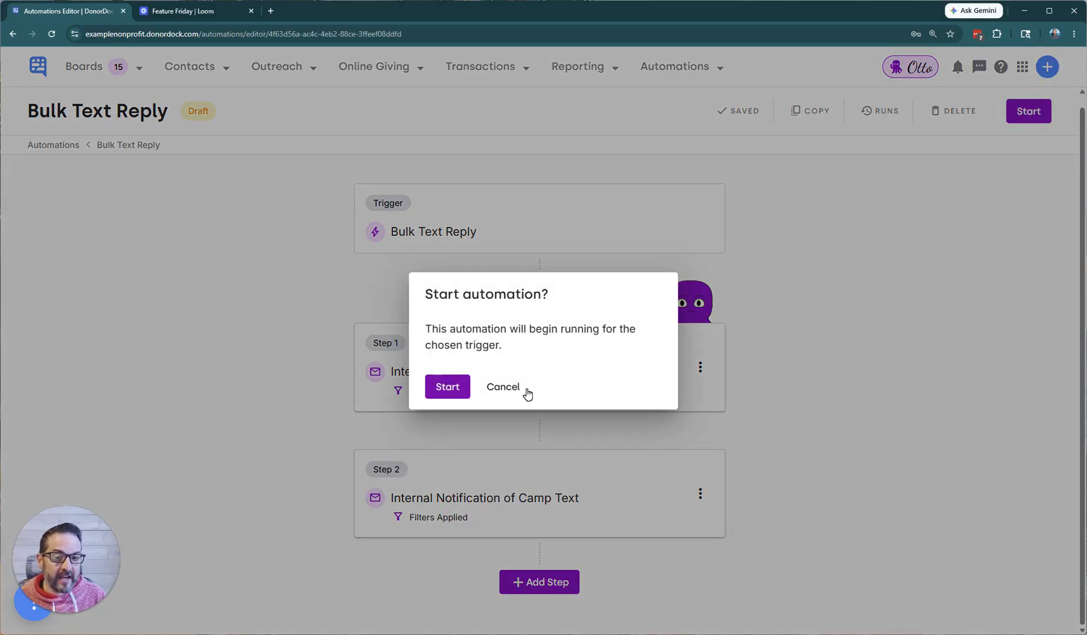
pyautogui.click(447, 386)
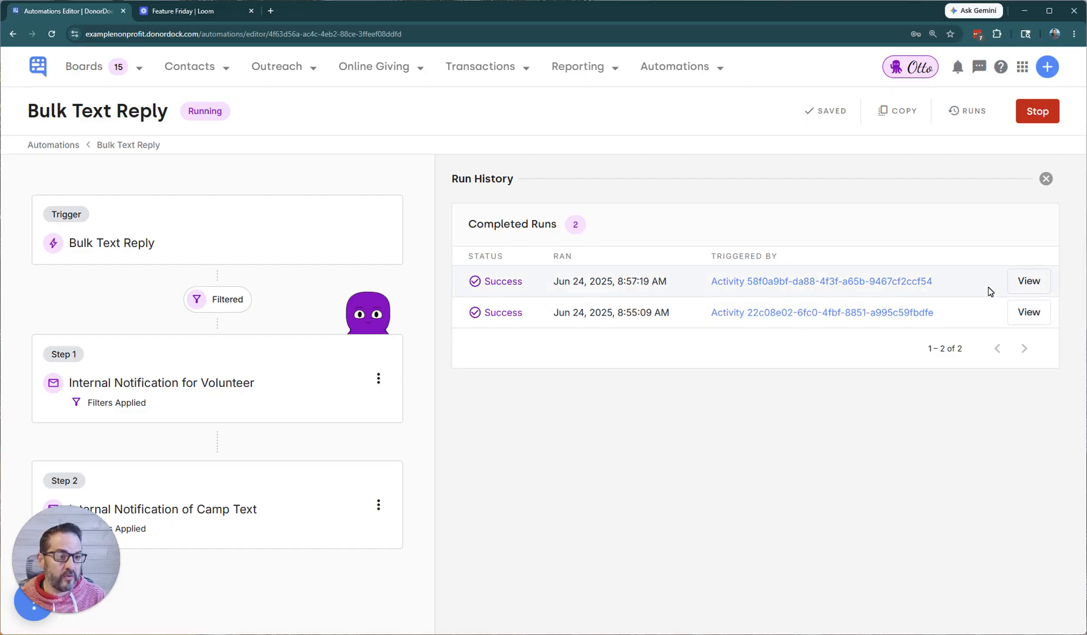
# Examine the step results and triggering activity of the Jun 24, 2025, 8:57:19 AM run in the automation's run history, and close its details
pyautogui.click(1039, 287)
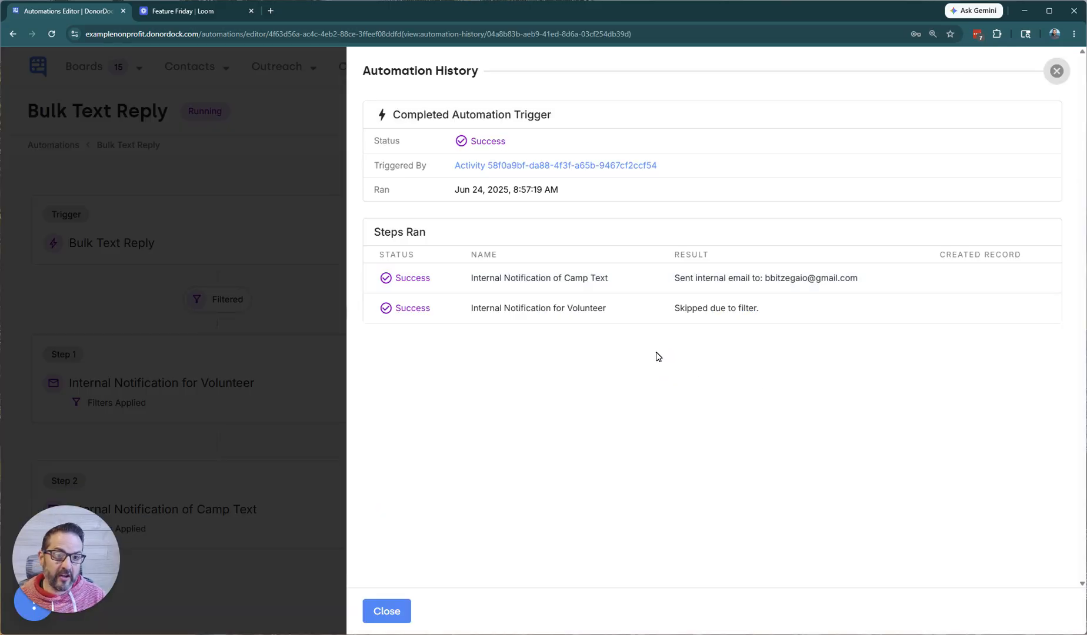
pyautogui.click(547, 166)
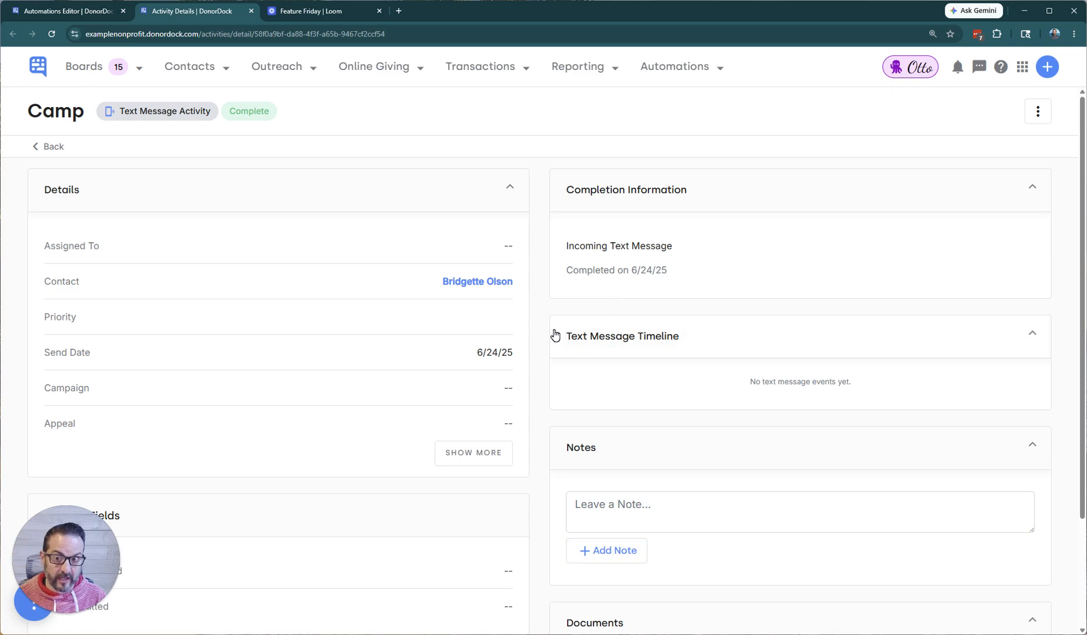
pyautogui.click(252, 11)
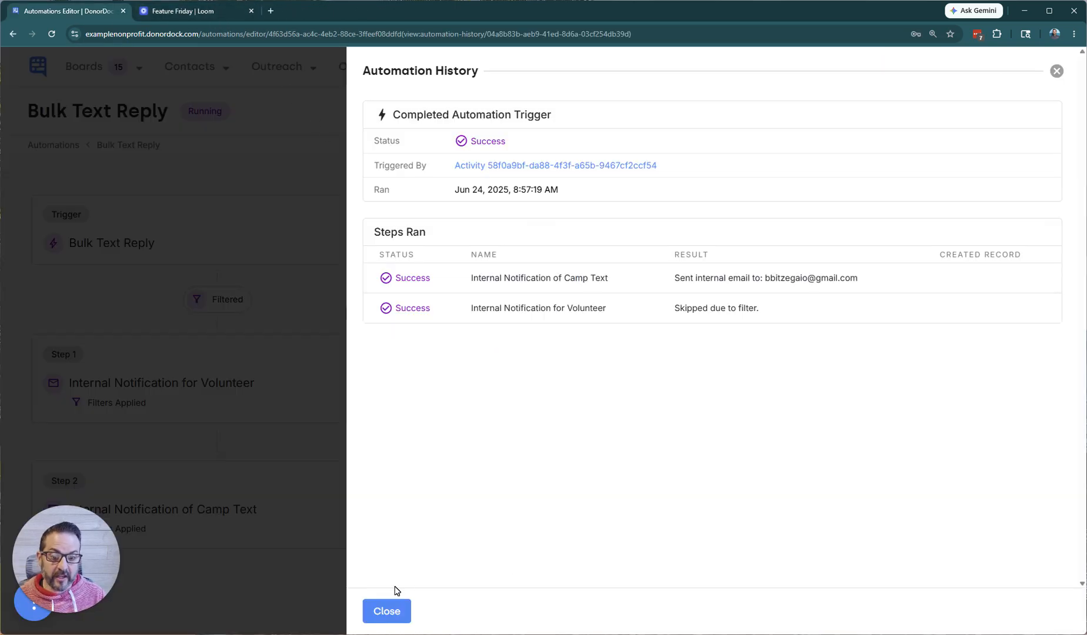
pyautogui.click(388, 608)
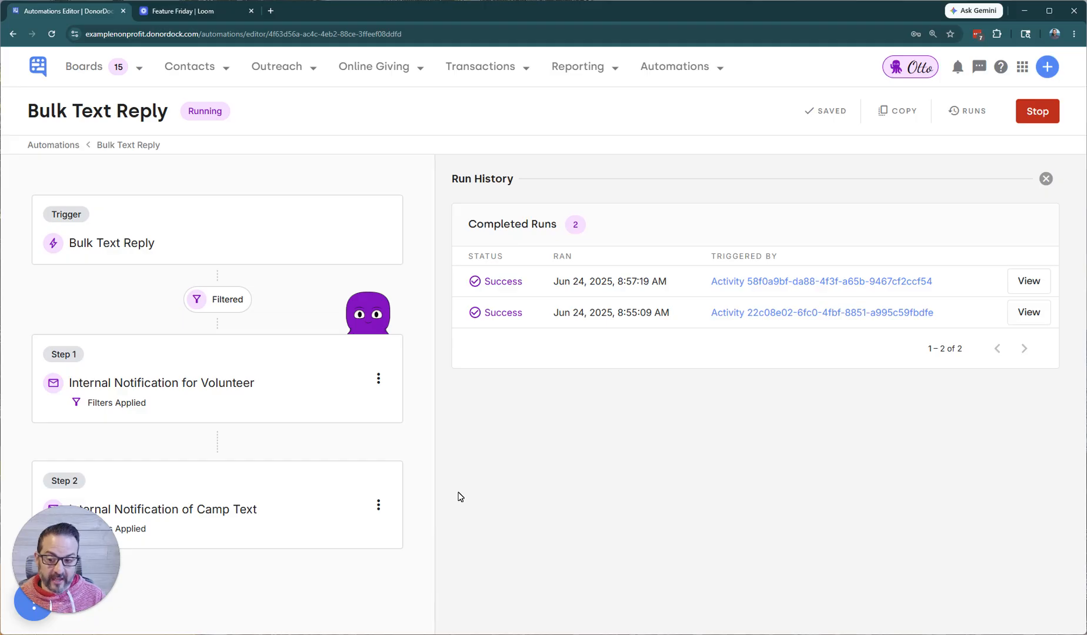